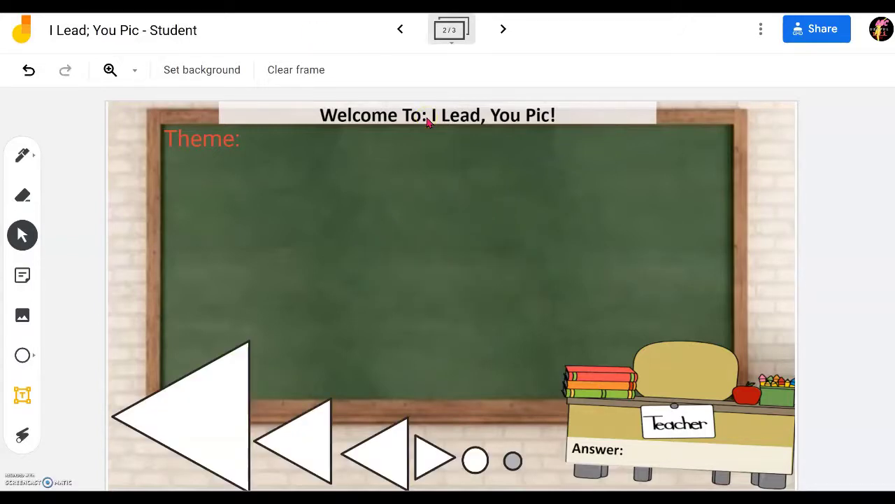
Step: Advance the student board to frame 3/3, then switch to a blank new browser tab
{"action": "left_click", "coordinate": [589, 53]}
{"action": "left_click", "coordinate": [601, 57]}
{"action": "left_click", "coordinate": [504, 31]}
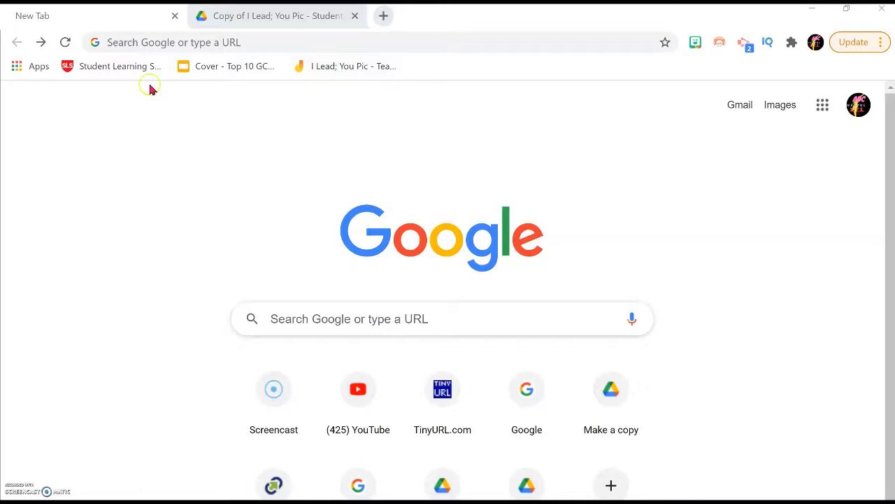
Step: Paste the student Jamboard link into the address bar and load it
{"action": "left_click", "coordinate": [245, 42]}
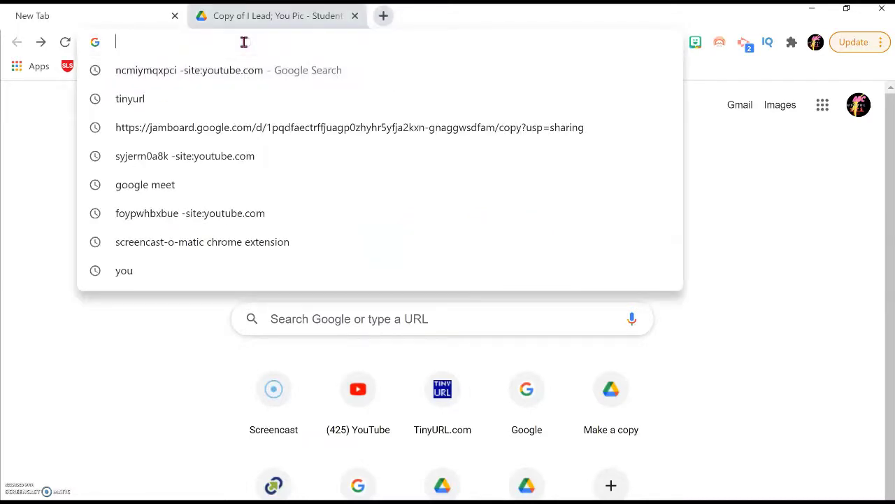
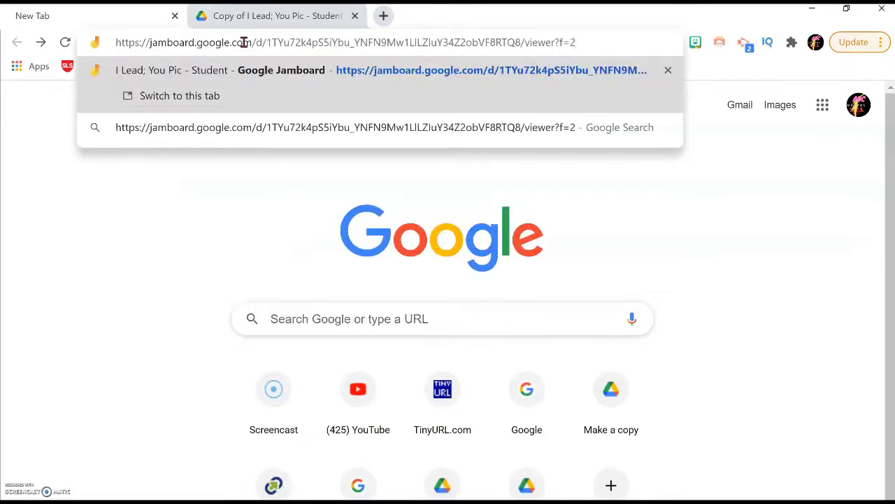
{"action": "key", "text": "Return"}
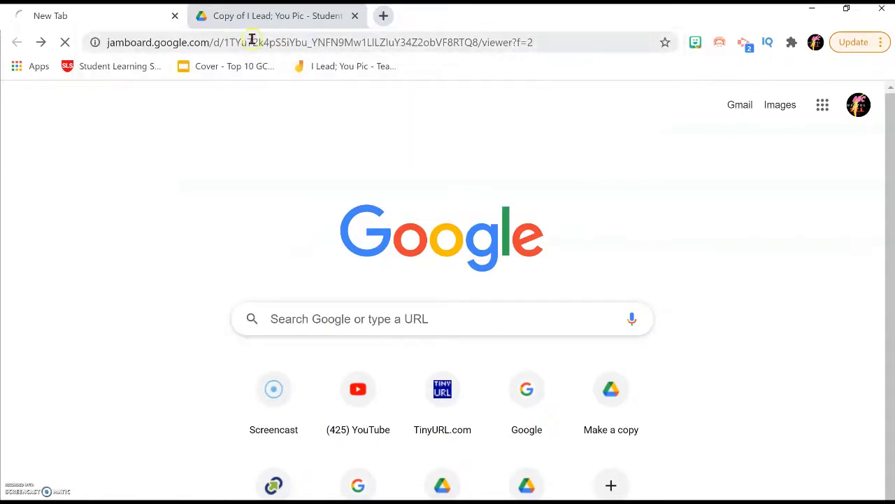
Step: Make a copy of the I Lead; You Pic - Student board
{"action": "left_click", "coordinate": [275, 15]}
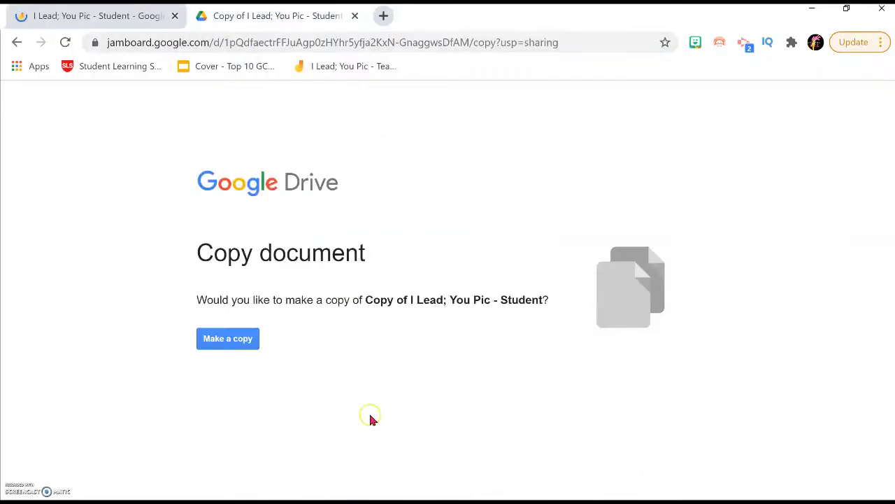
{"action": "left_click", "coordinate": [236, 349]}
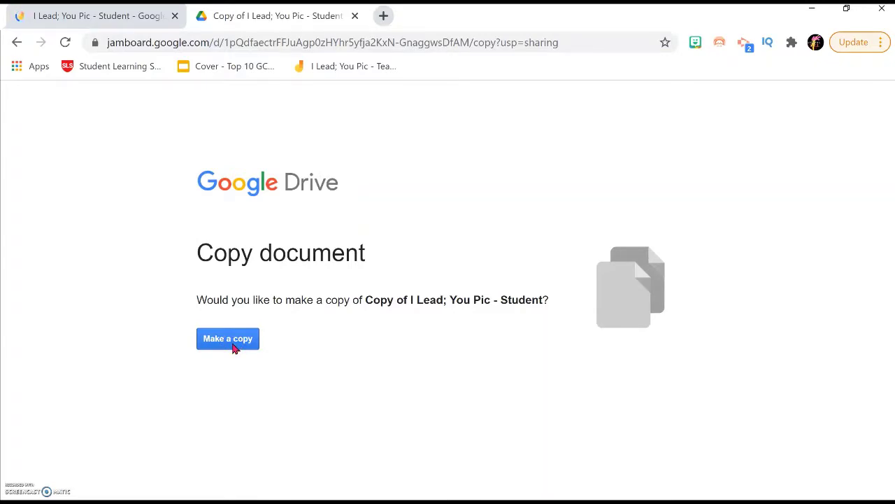
{"action": "left_click", "coordinate": [199, 371]}
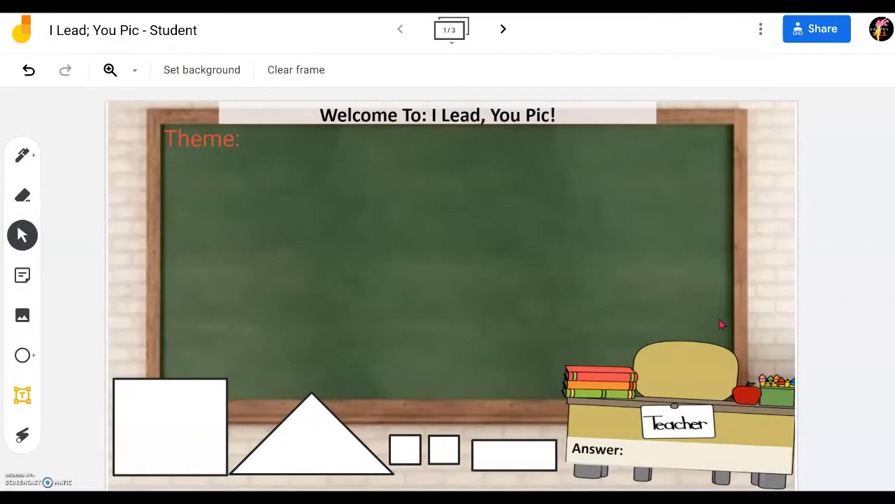
Step: Set link access to Anyone with the link as Editor and copy the board's share link
{"action": "left_click", "coordinate": [828, 35]}
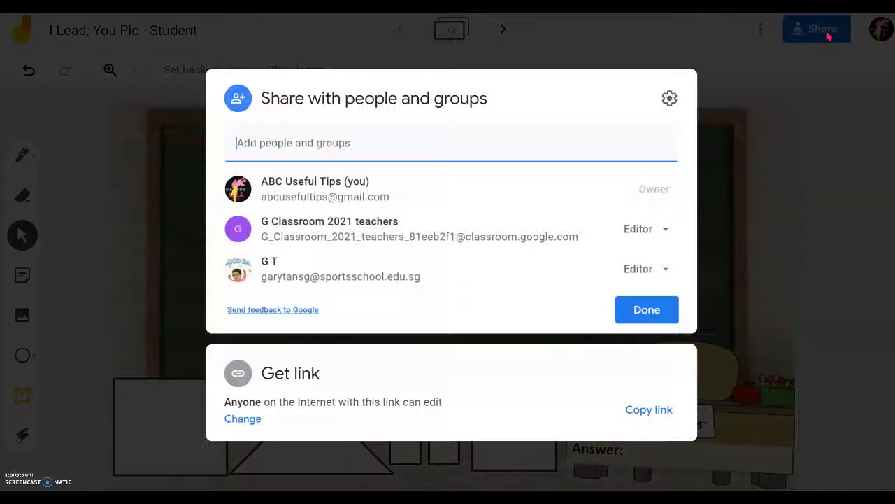
{"action": "left_click", "coordinate": [251, 418]}
{"action": "left_click", "coordinate": [320, 329]}
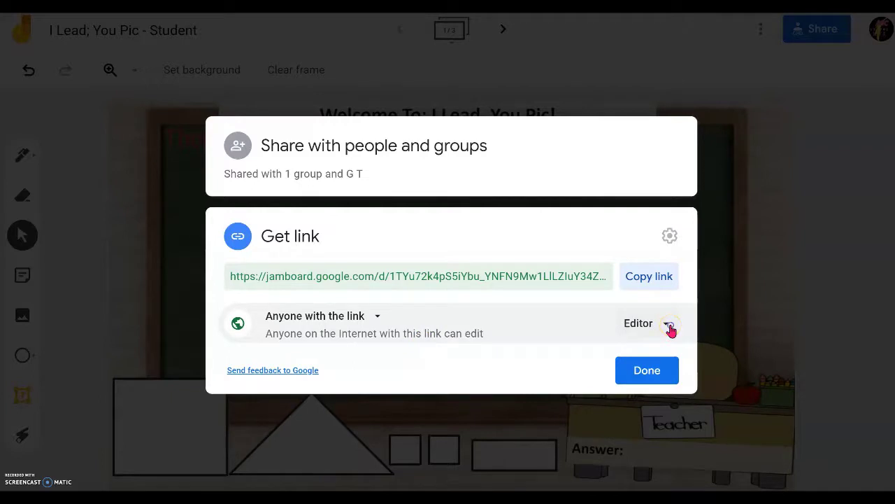
{"action": "left_click", "coordinate": [670, 330]}
{"action": "left_click", "coordinate": [688, 402]}
{"action": "left_click", "coordinate": [654, 278]}
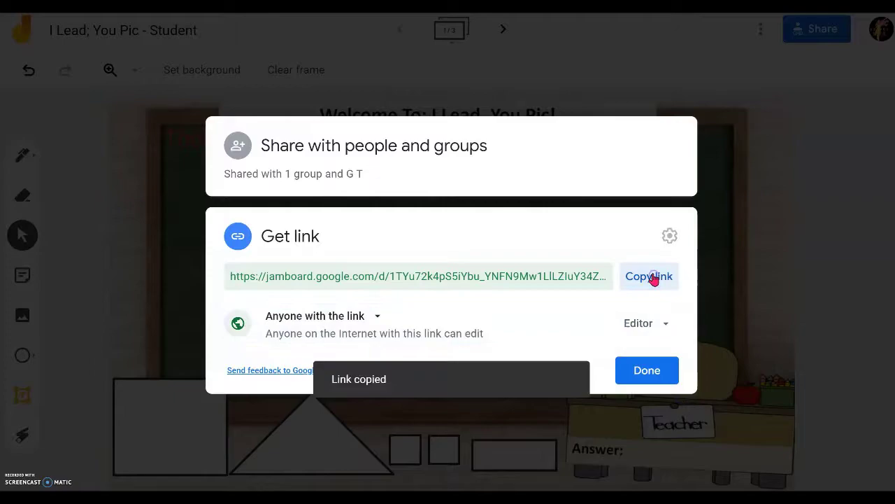
{"action": "left_click", "coordinate": [644, 370]}
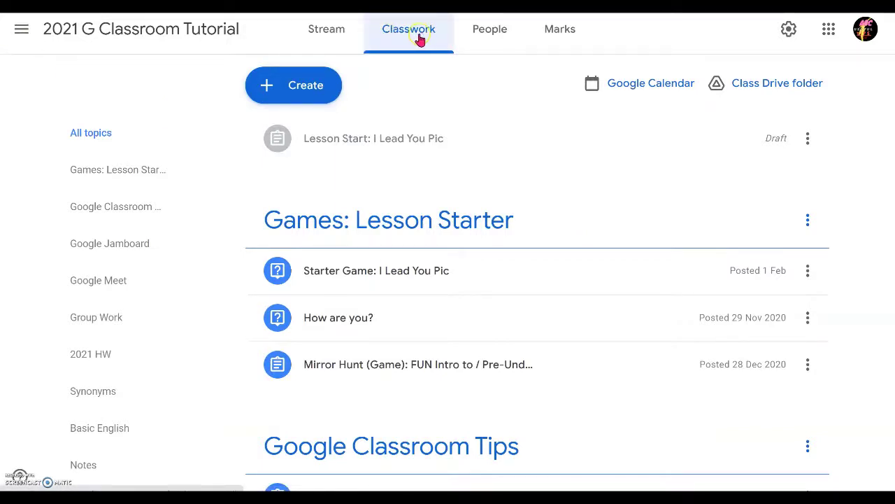
Step: Create a new assignment and attach the pasted Jamboard link
{"action": "left_click", "coordinate": [287, 90]}
{"action": "left_click", "coordinate": [311, 138]}
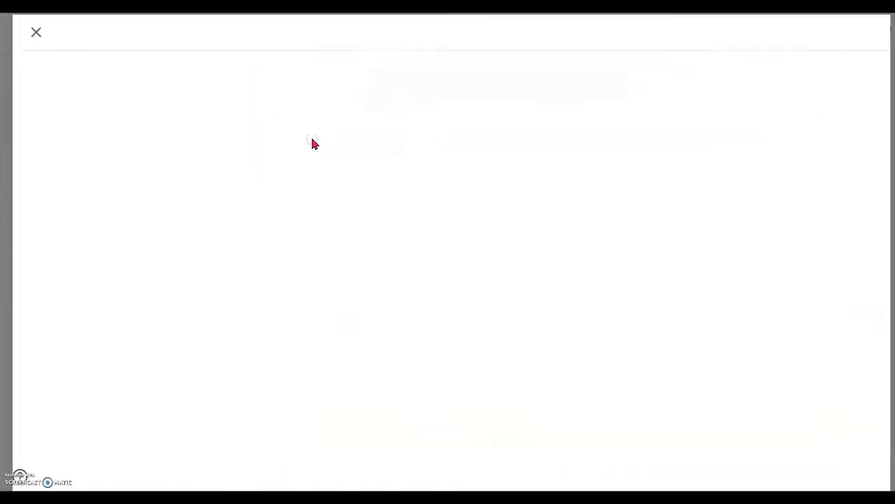
{"action": "left_click", "coordinate": [75, 246]}
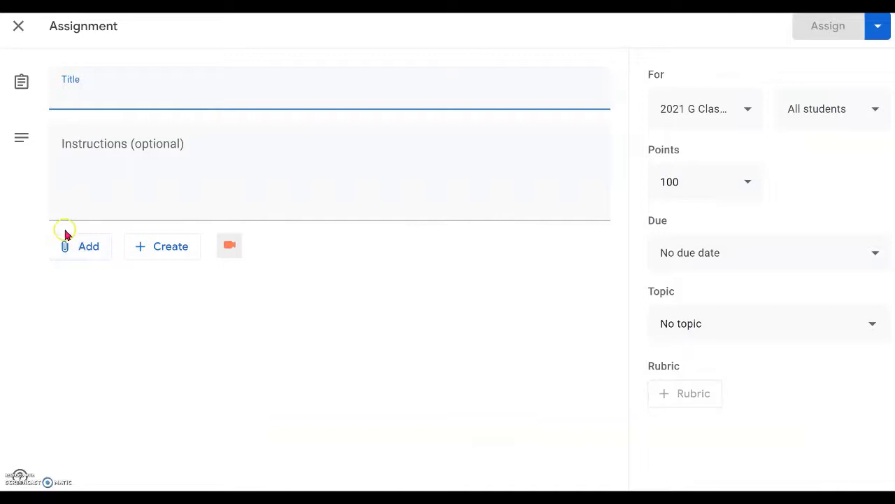
{"action": "left_click", "coordinate": [67, 256]}
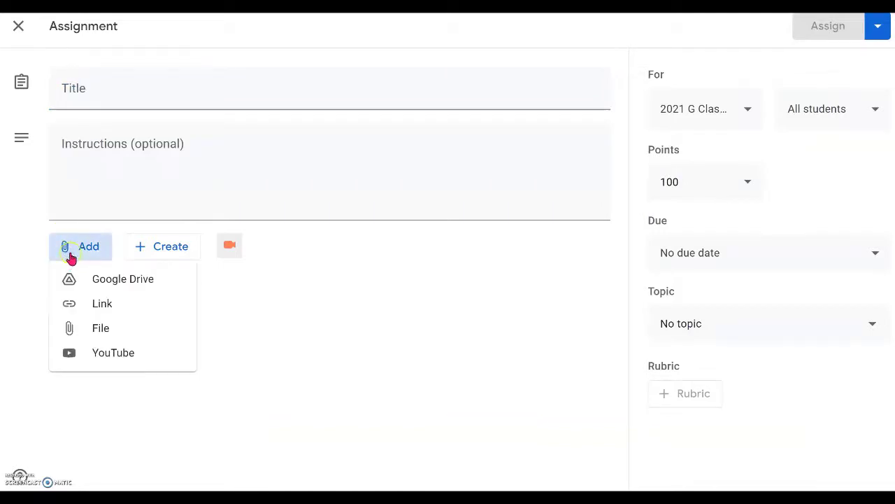
{"action": "left_click", "coordinate": [102, 303]}
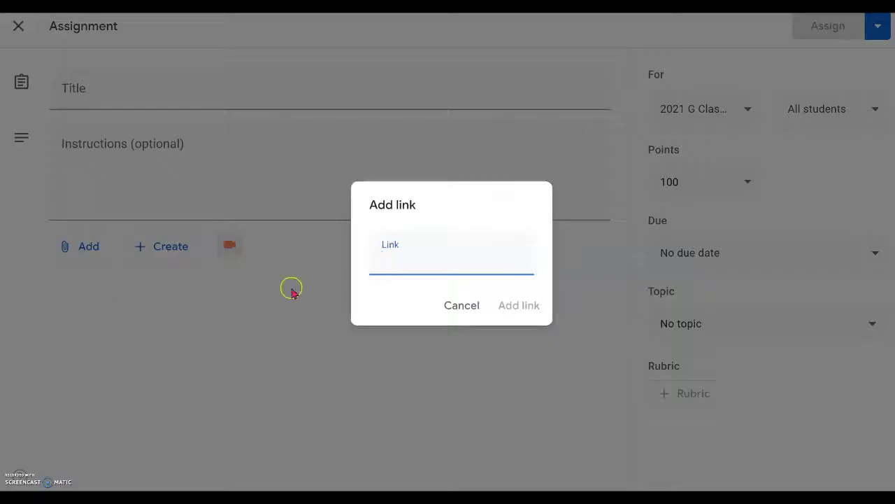
{"action": "key", "text": "ctrl+v"}
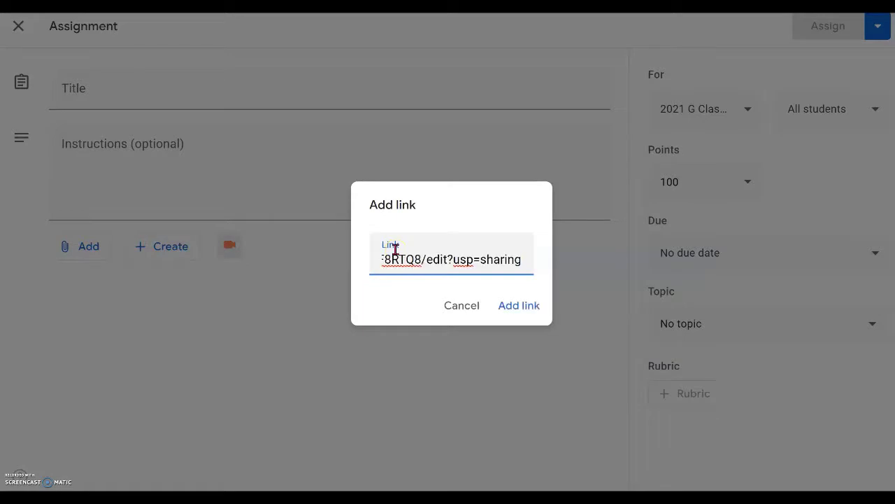
{"action": "left_click", "coordinate": [527, 306]}
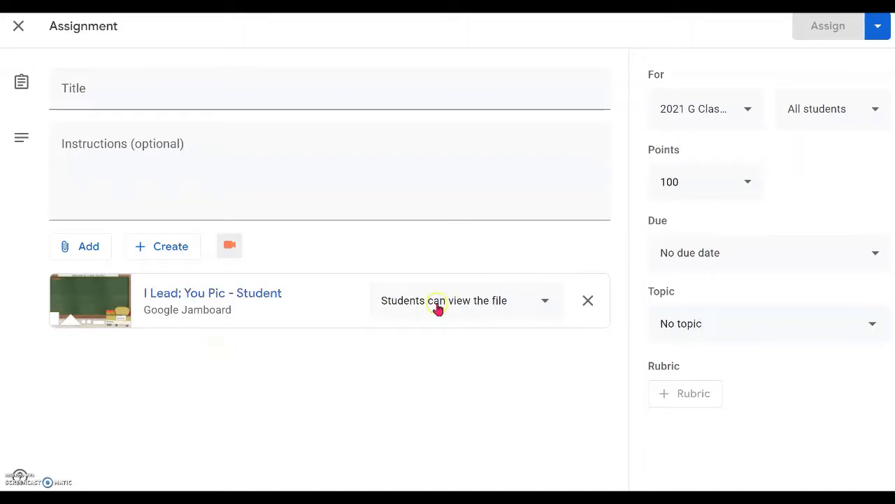
Step: Set the Jamboard attachment to Make a copy for each student
{"action": "left_click", "coordinate": [546, 302]}
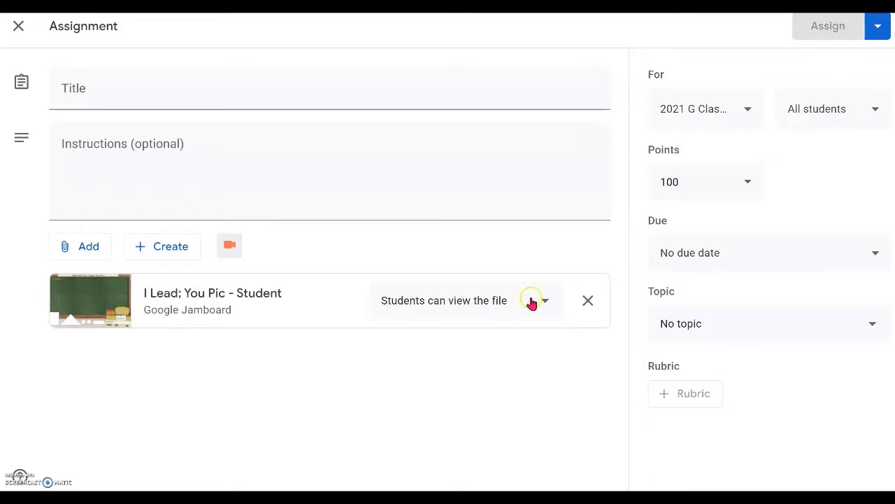
{"action": "left_click", "coordinate": [546, 303]}
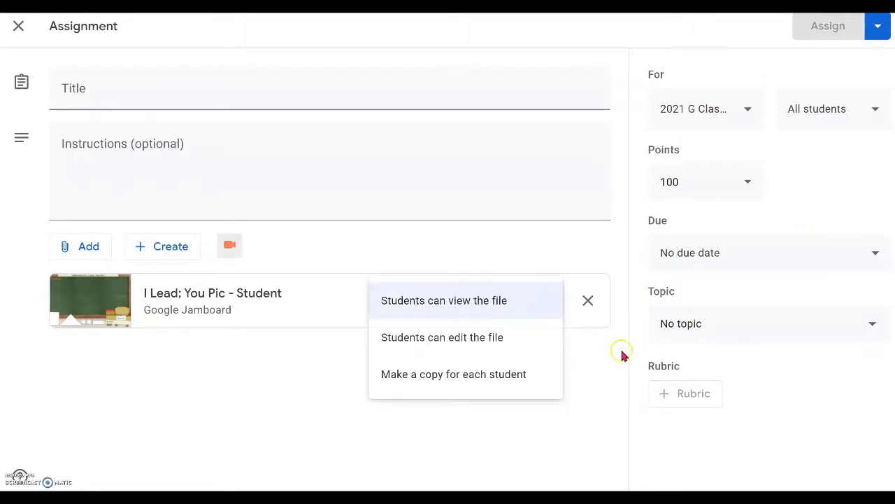
{"action": "left_click", "coordinate": [493, 380]}
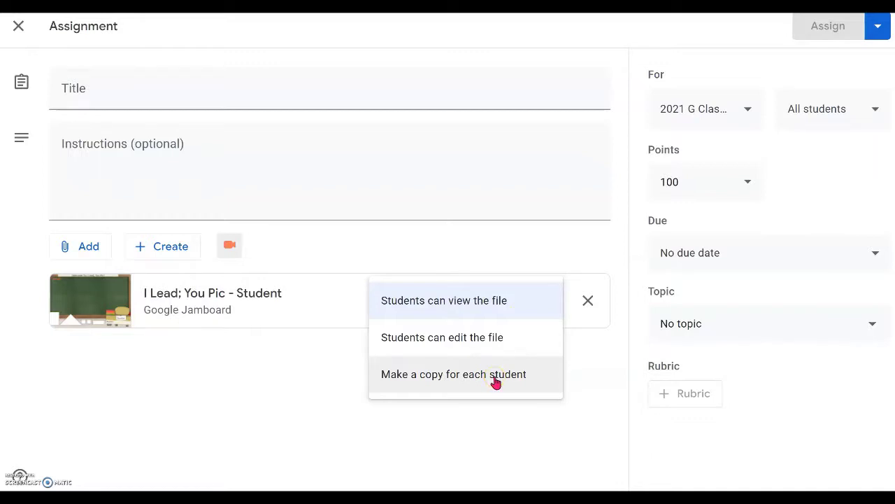
{"action": "left_click", "coordinate": [495, 377]}
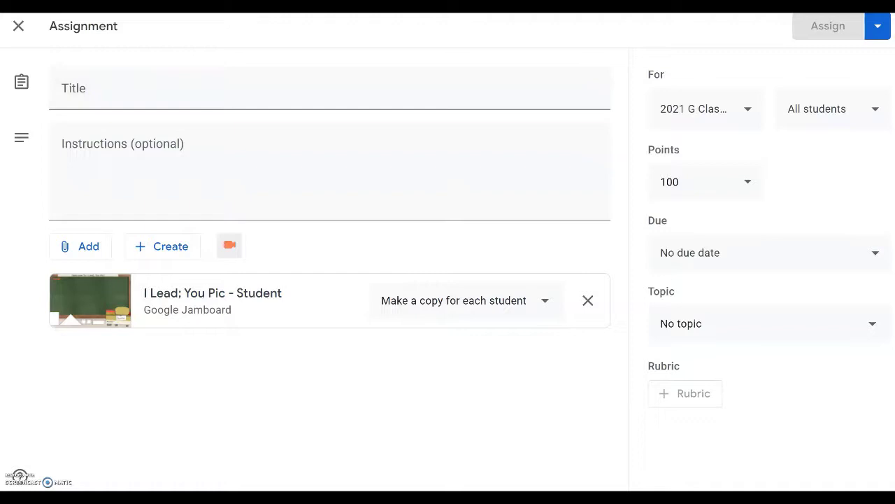
{"action": "left_click", "coordinate": [127, 86]}
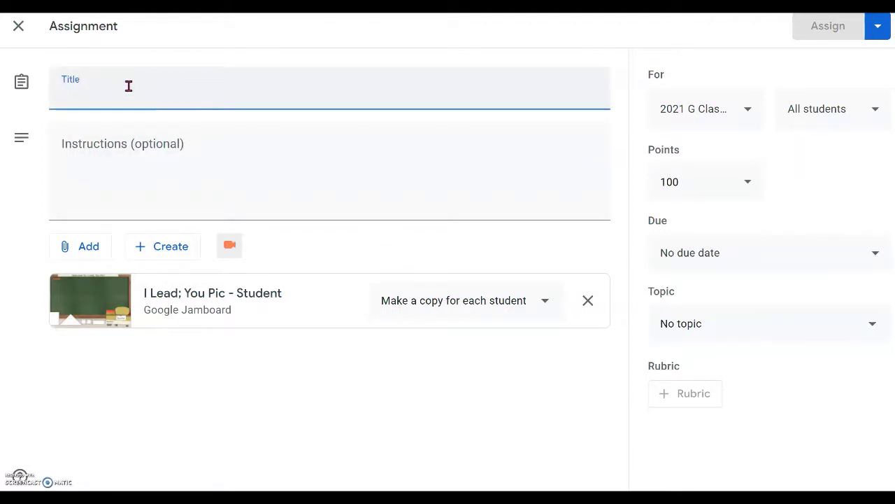
Step: Paste in the title 'Lesson Start: I Lead You Pic' and instructions, and make it ungraded
{"action": "key", "text": "ctrl+v"}
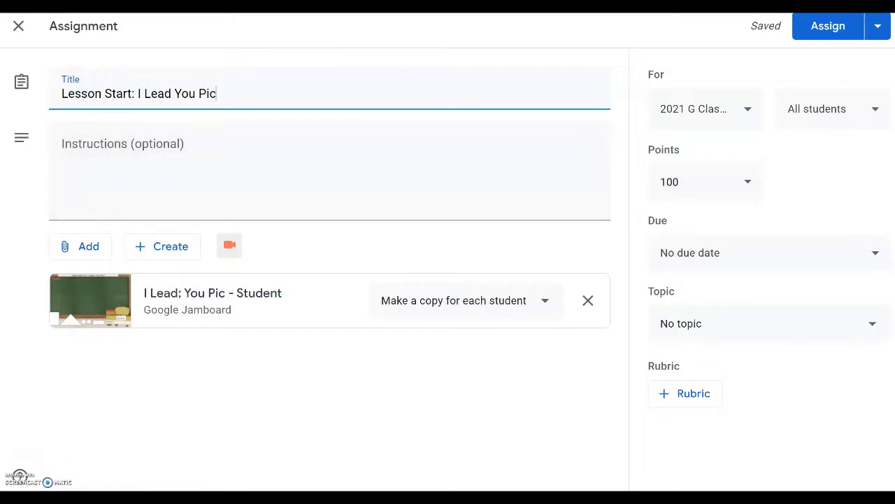
{"action": "left_click", "coordinate": [231, 195]}
{"action": "key", "text": "ctrl+v"}
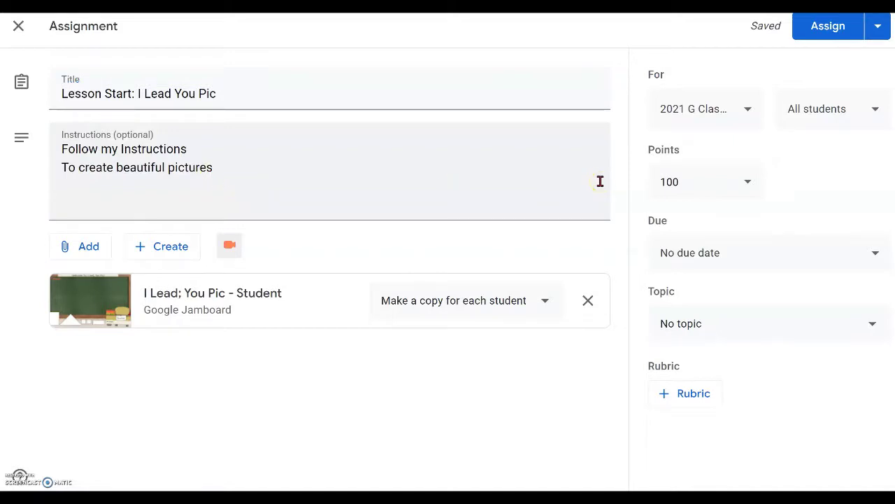
{"action": "left_click", "coordinate": [749, 184]}
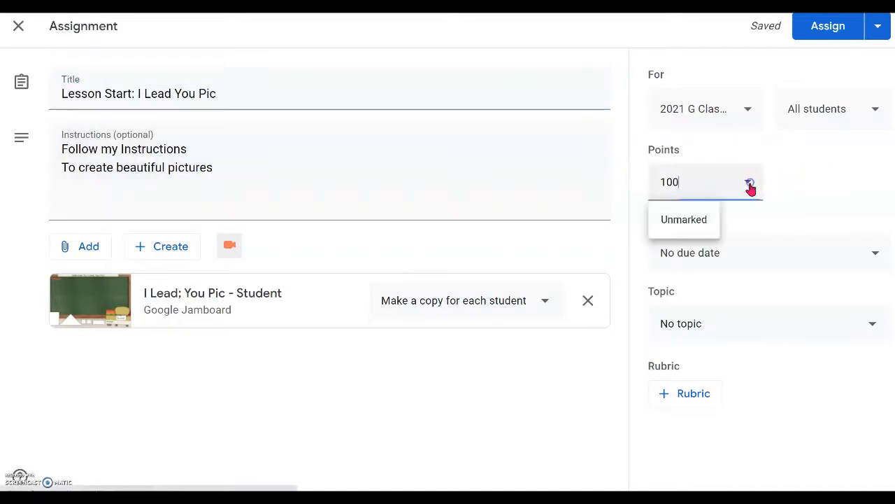
{"action": "left_click", "coordinate": [693, 219]}
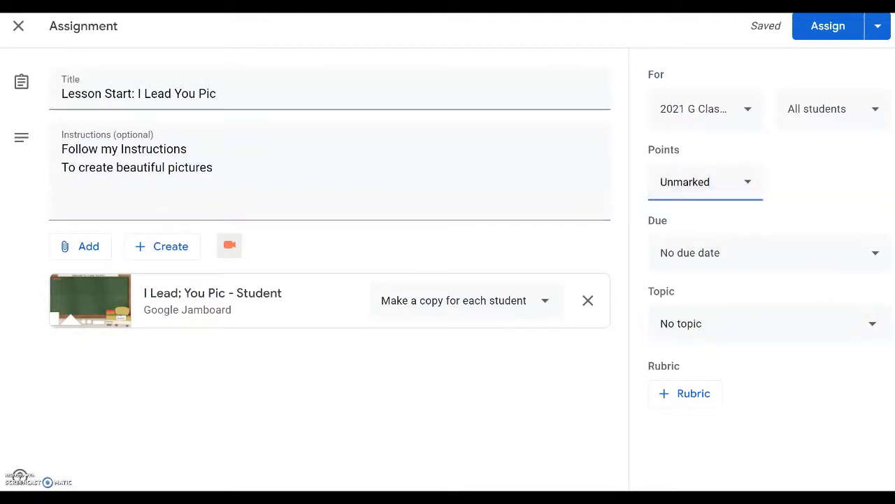
Step: File the assignment under Games: Lesson Starter and assign it
{"action": "left_click", "coordinate": [873, 328]}
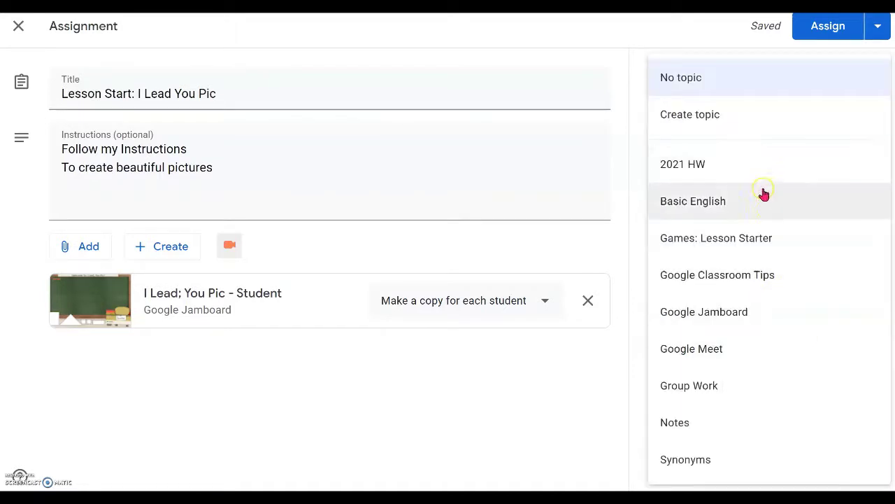
{"action": "left_click", "coordinate": [778, 245]}
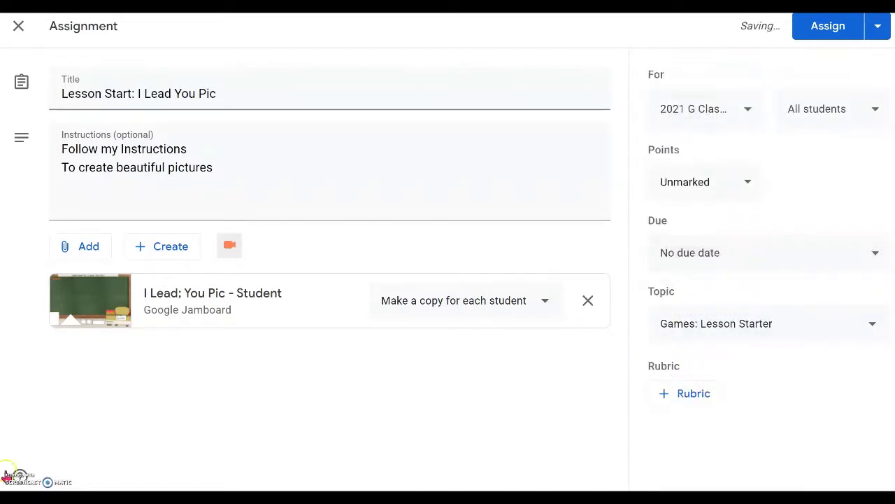
{"action": "left_click", "coordinate": [831, 32]}
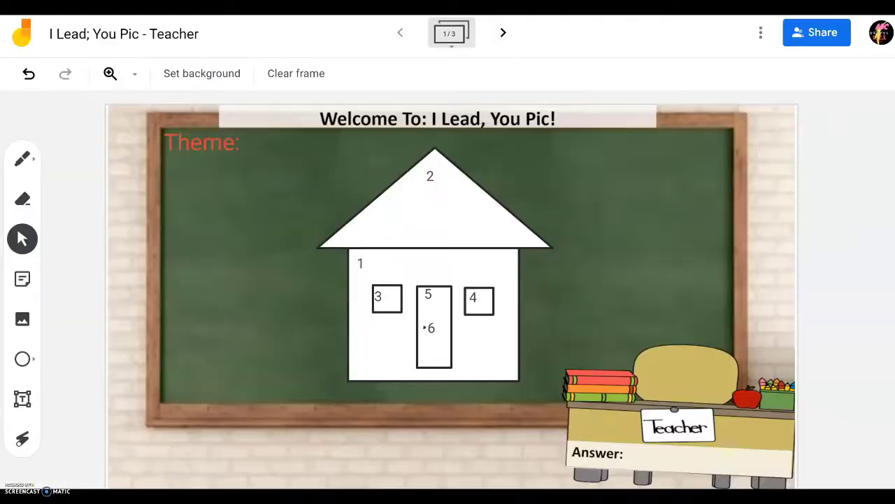
Step: Switch to a blank Google new-tab page on the student account
{"action": "left_click", "coordinate": [250, 374]}
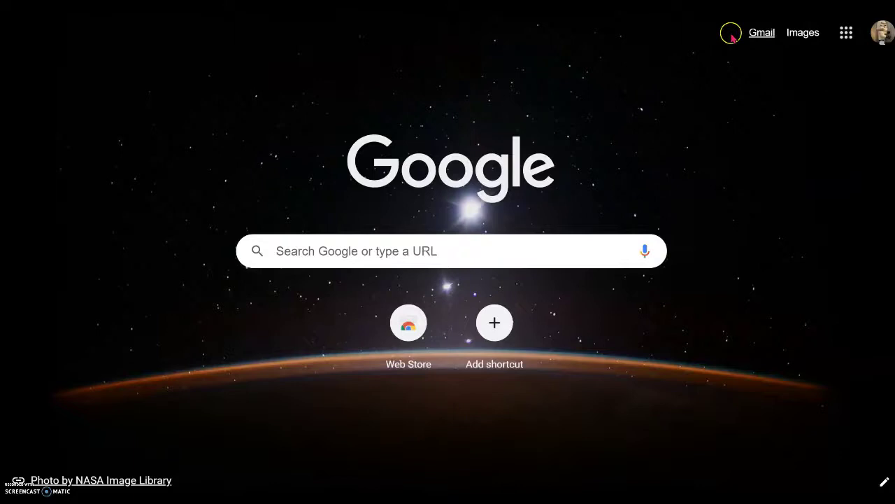
Step: Open Classroom from the Google apps grid and go to the Lesson Start: I Lead You Pic post
{"action": "left_click", "coordinate": [847, 33]}
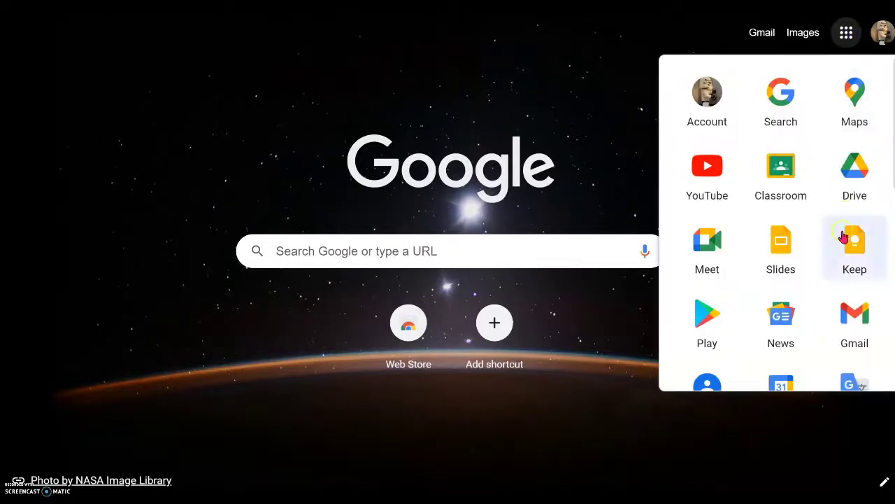
{"action": "left_click", "coordinate": [782, 175]}
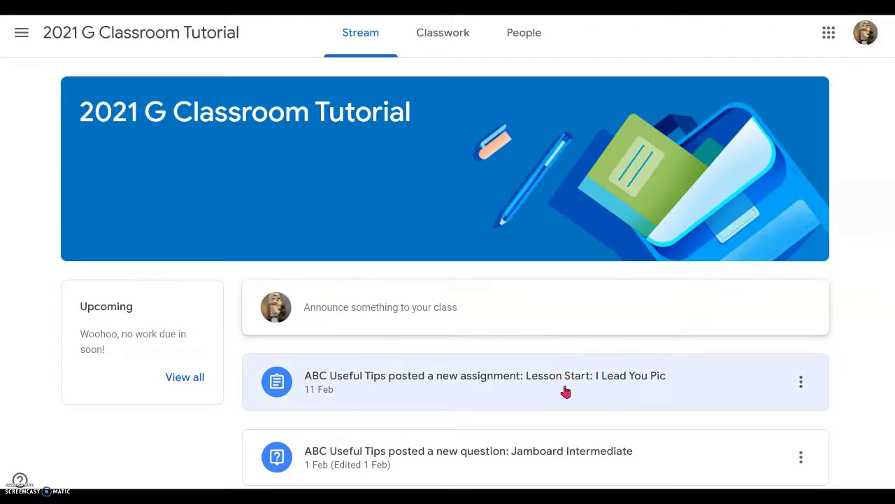
{"action": "left_click", "coordinate": [566, 391]}
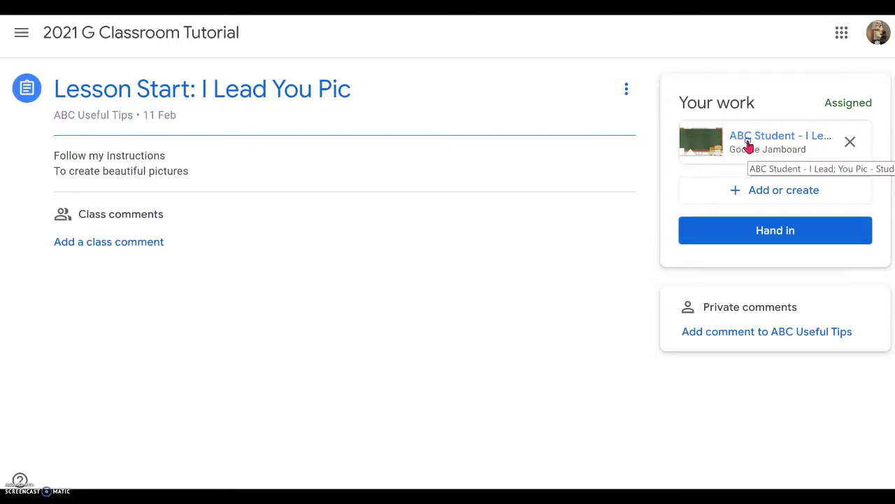
Step: Open the Jamboard copy attached under Your work
{"action": "left_click", "coordinate": [747, 143]}
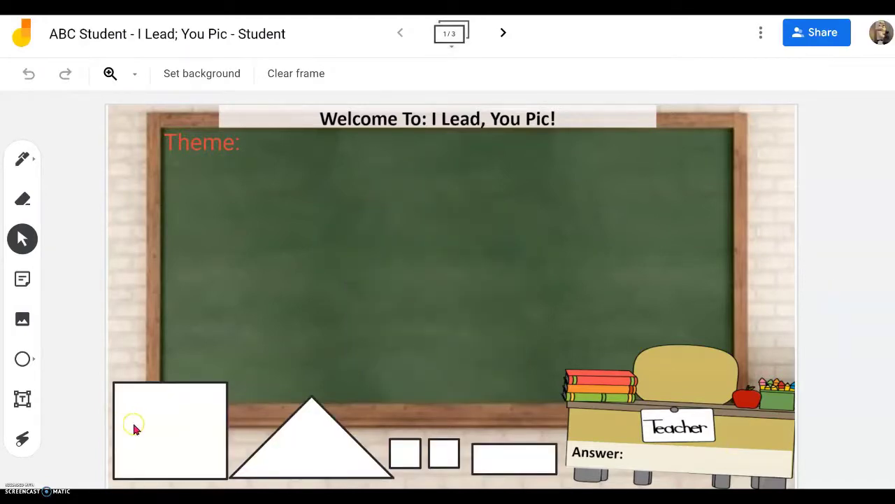
Step: Drag the large white square to the chalkboard centre and set the triangle on it as a roof
{"action": "left_click", "coordinate": [179, 444]}
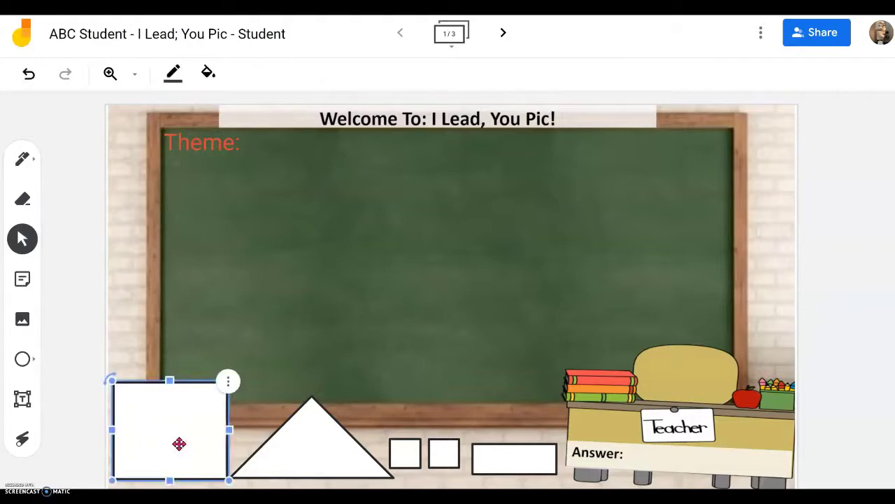
{"action": "left_click_drag", "start_coordinate": [179, 444], "coordinate": [452, 310]}
{"action": "left_click", "coordinate": [683, 244]}
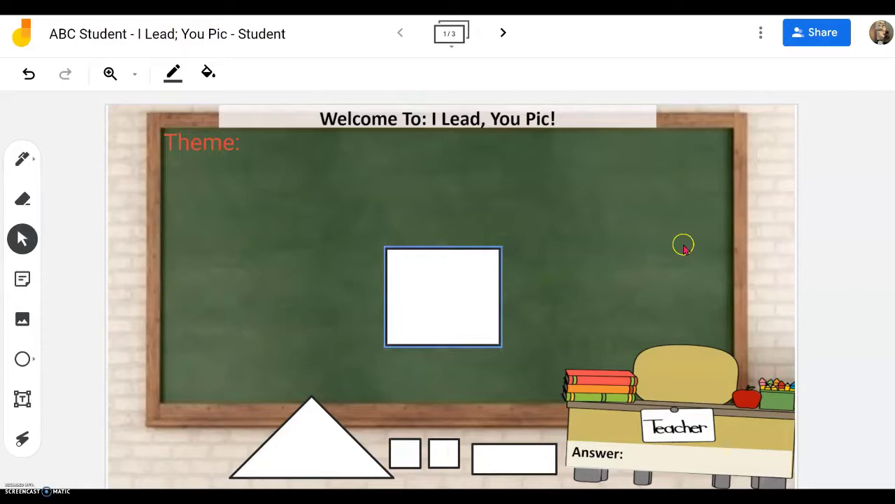
{"action": "left_click", "coordinate": [333, 456]}
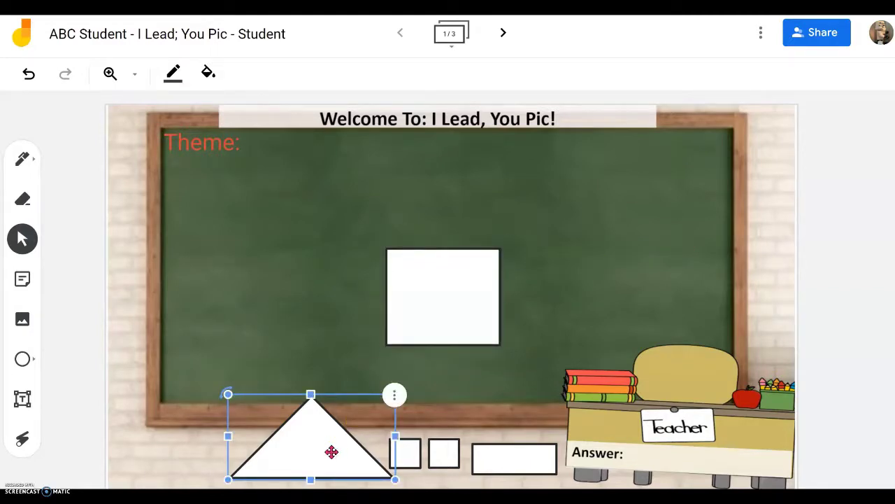
{"action": "left_click_drag", "start_coordinate": [332, 452], "coordinate": [336, 351]}
{"action": "left_click_drag", "start_coordinate": [334, 308], "coordinate": [466, 222]}
{"action": "left_click", "coordinate": [623, 227]}
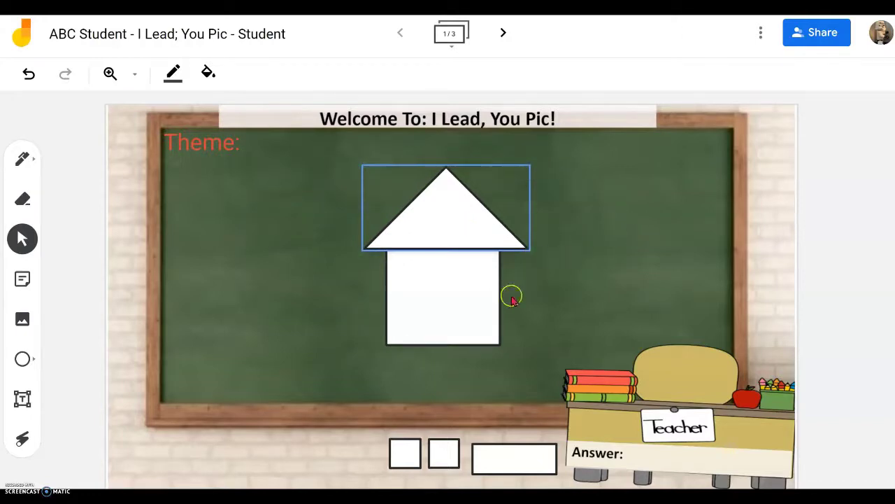
Step: Drag both small squares side by side into the house's upper part as windows
{"action": "left_click", "coordinate": [404, 456]}
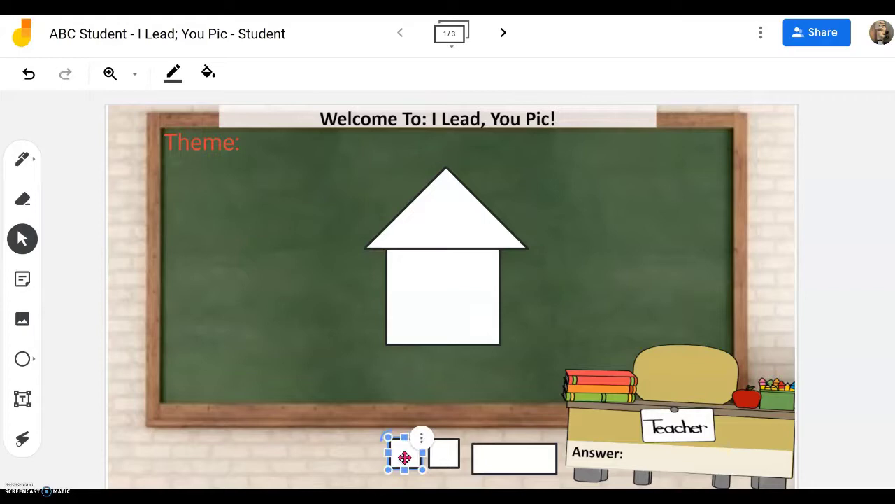
{"action": "left_click_drag", "start_coordinate": [405, 457], "coordinate": [418, 282]}
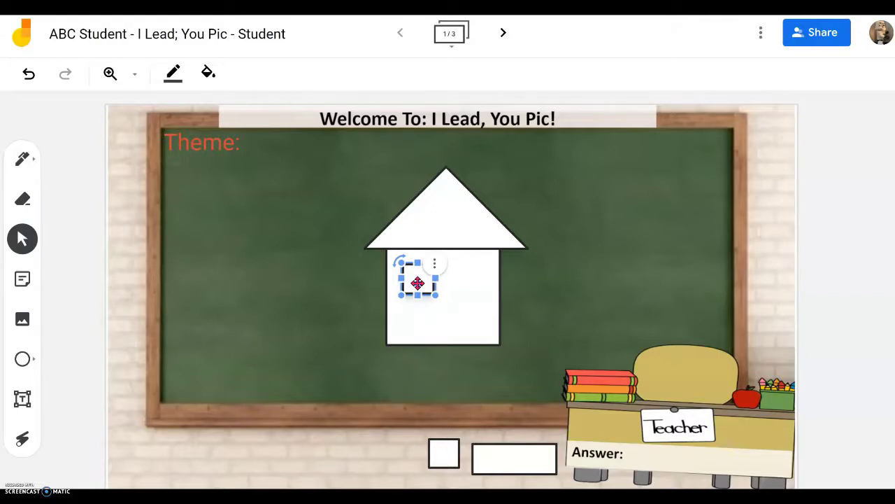
{"action": "left_click", "coordinate": [394, 367]}
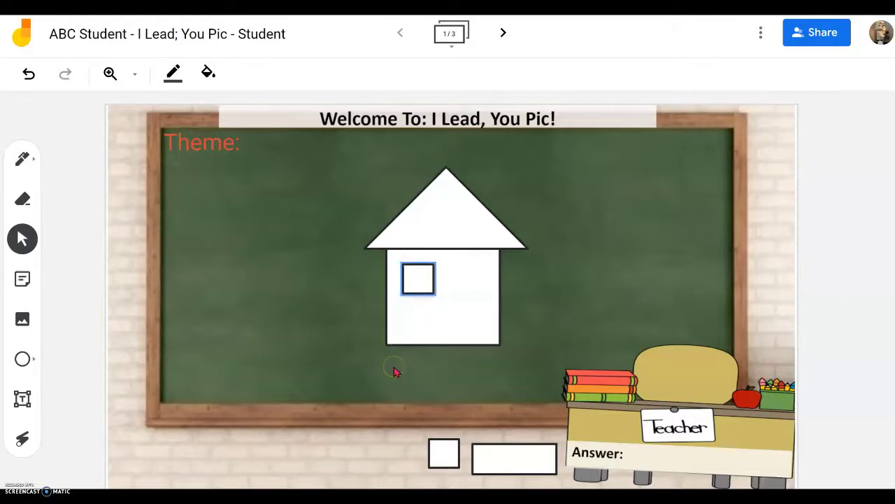
{"action": "left_click", "coordinate": [448, 454]}
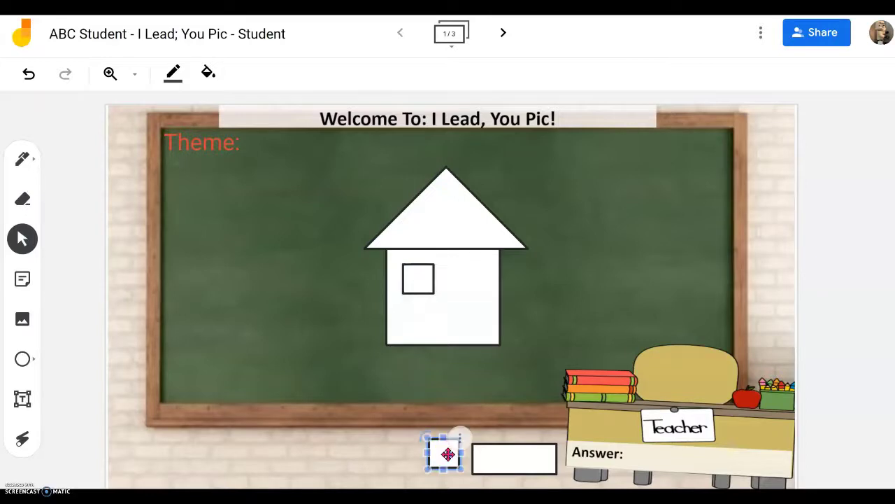
{"action": "left_click_drag", "start_coordinate": [444, 455], "coordinate": [472, 281]}
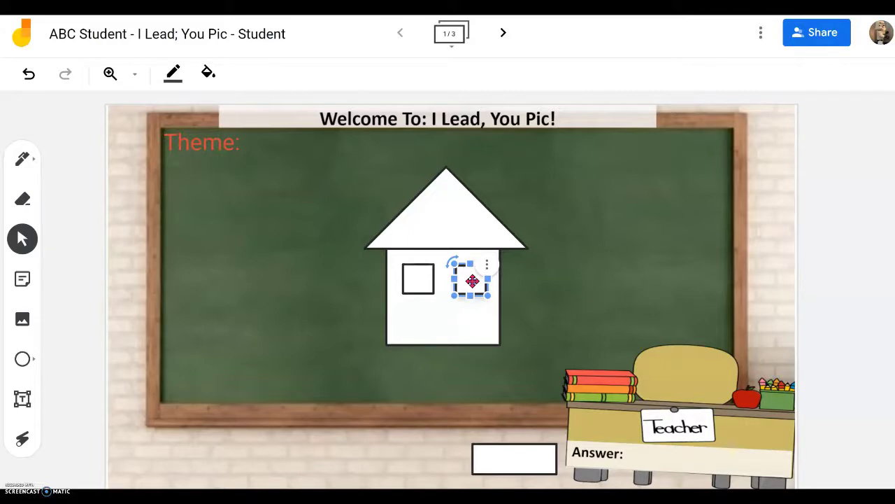
{"action": "left_click", "coordinate": [592, 288]}
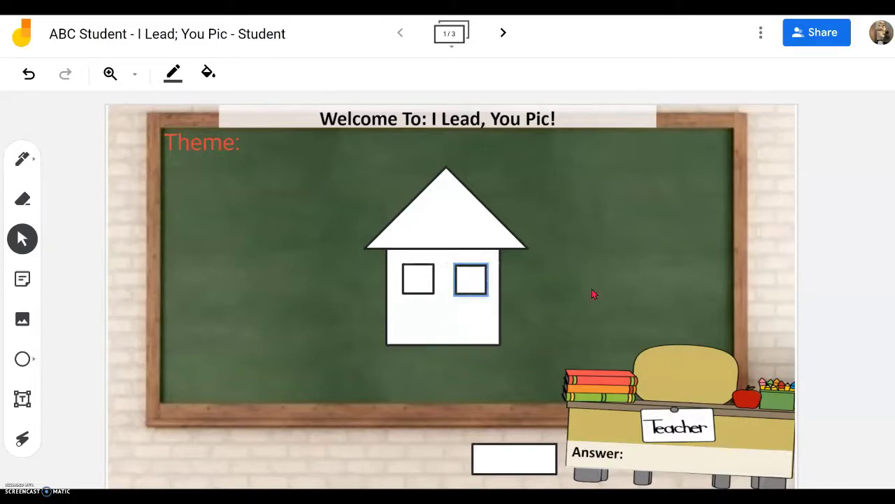
{"action": "left_click", "coordinate": [525, 459]}
{"action": "left_click", "coordinate": [525, 457]}
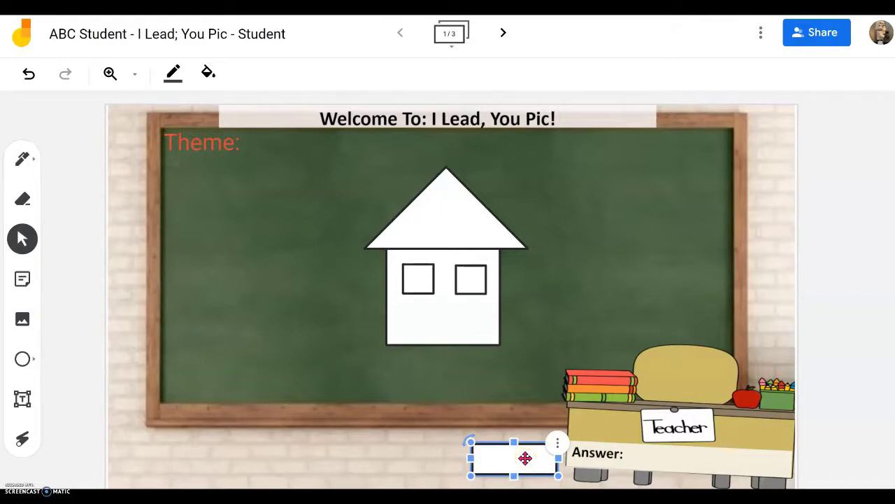
Step: Move the wide rectangle into the house, reshape it into a tall narrow door, and raise it
{"action": "left_click_drag", "start_coordinate": [525, 458], "coordinate": [455, 319]}
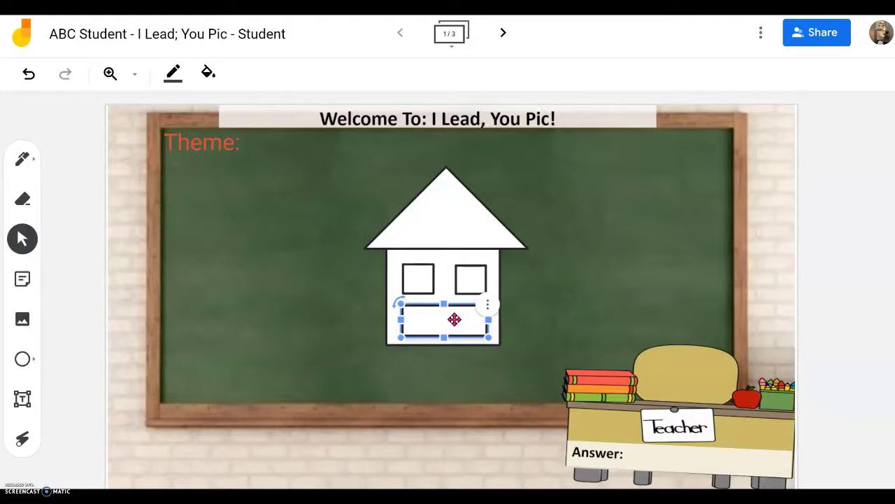
{"action": "left_click", "coordinate": [409, 322]}
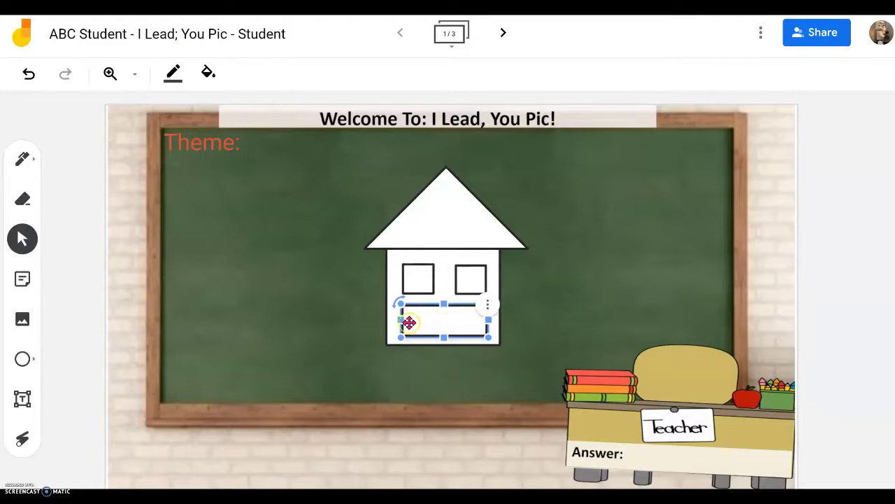
{"action": "left_click", "coordinate": [392, 293]}
{"action": "left_click", "coordinate": [427, 316]}
{"action": "left_click", "coordinate": [407, 315]}
{"action": "left_click_drag", "start_coordinate": [401, 303], "coordinate": [455, 288]}
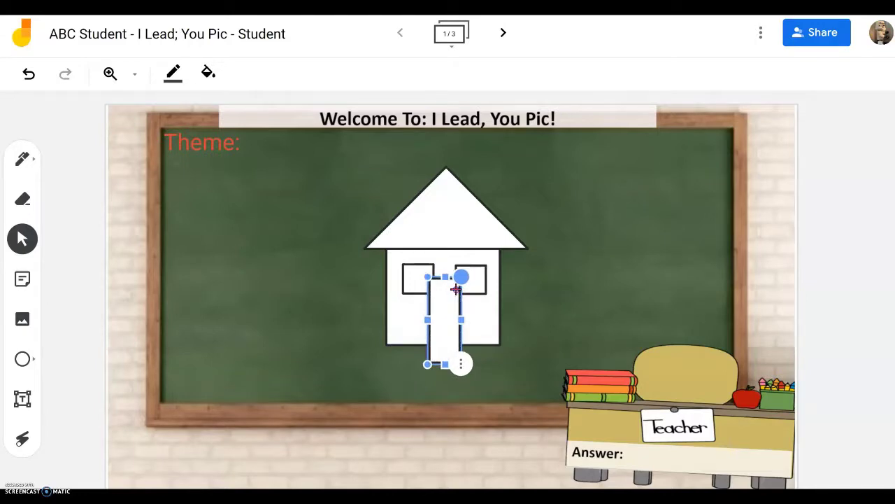
{"action": "left_click", "coordinate": [551, 310]}
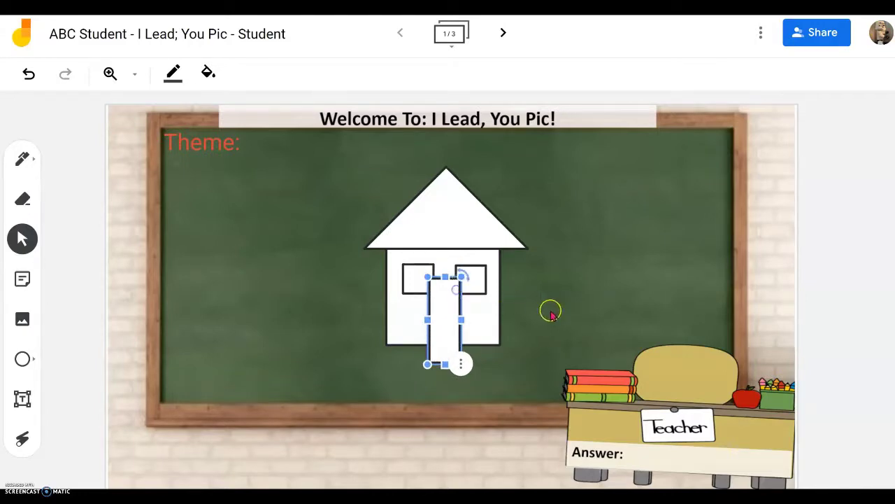
{"action": "left_click", "coordinate": [445, 325]}
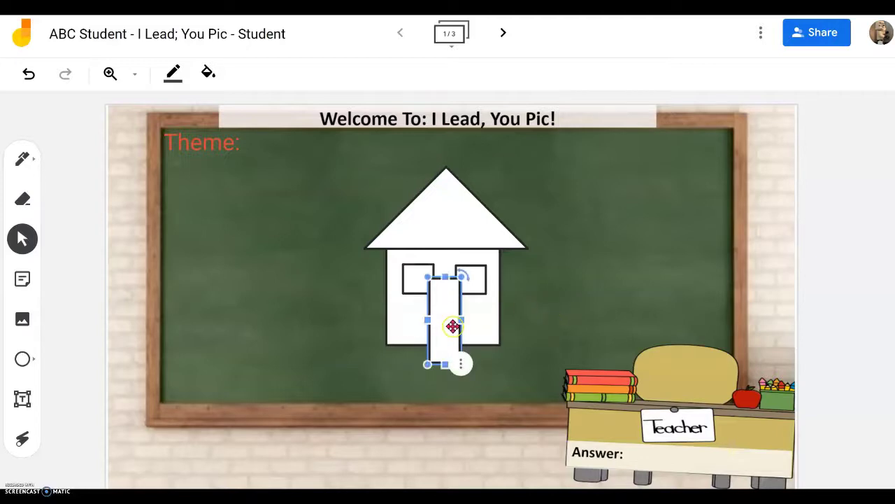
{"action": "left_click_drag", "start_coordinate": [444, 324], "coordinate": [445, 305]}
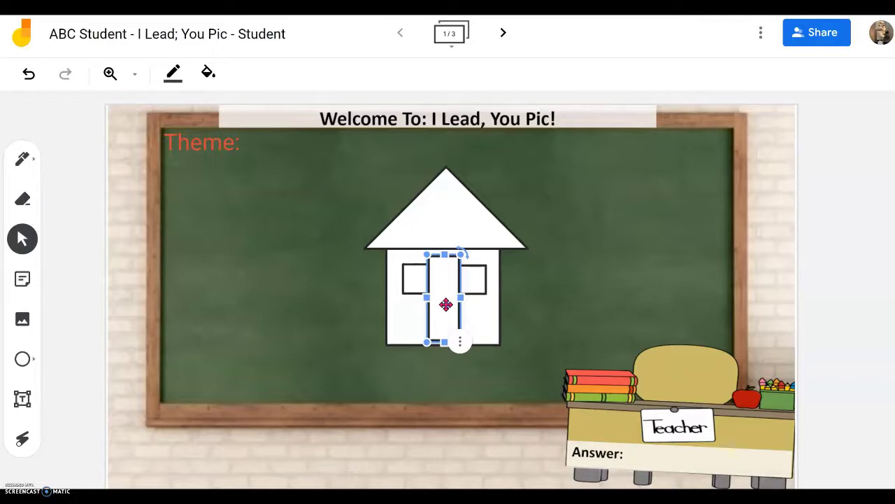
{"action": "left_click", "coordinate": [510, 313]}
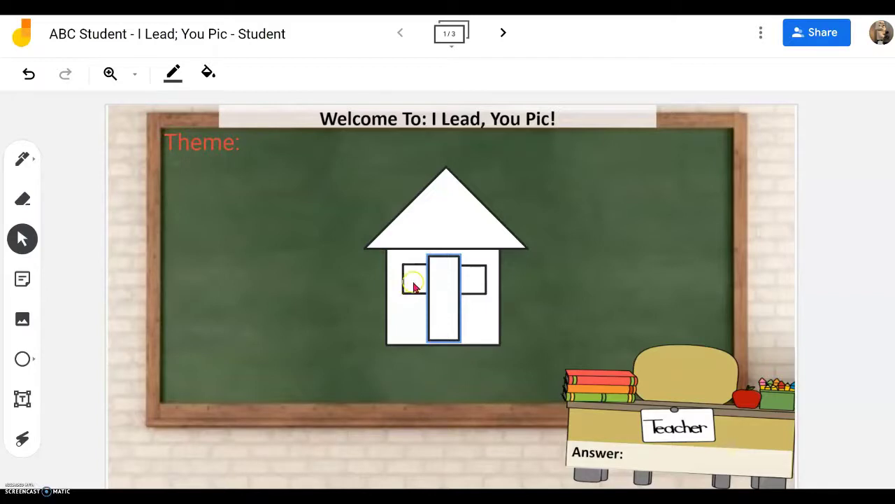
Step: Nudge the house's left window slightly to the left in two small moves
{"action": "left_click", "coordinate": [441, 276]}
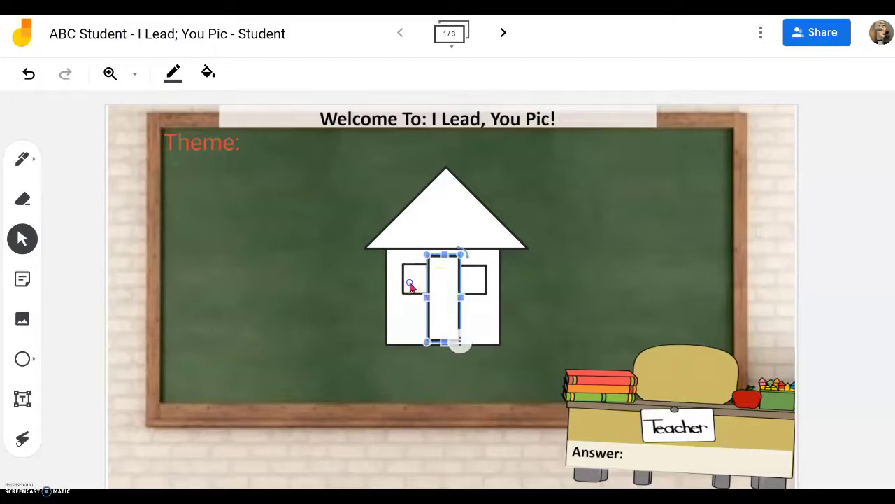
{"action": "left_click", "coordinate": [410, 284]}
{"action": "left_click_drag", "start_coordinate": [413, 282], "coordinate": [407, 282]}
{"action": "left_click", "coordinate": [236, 368]}
{"action": "left_click", "coordinate": [410, 283]}
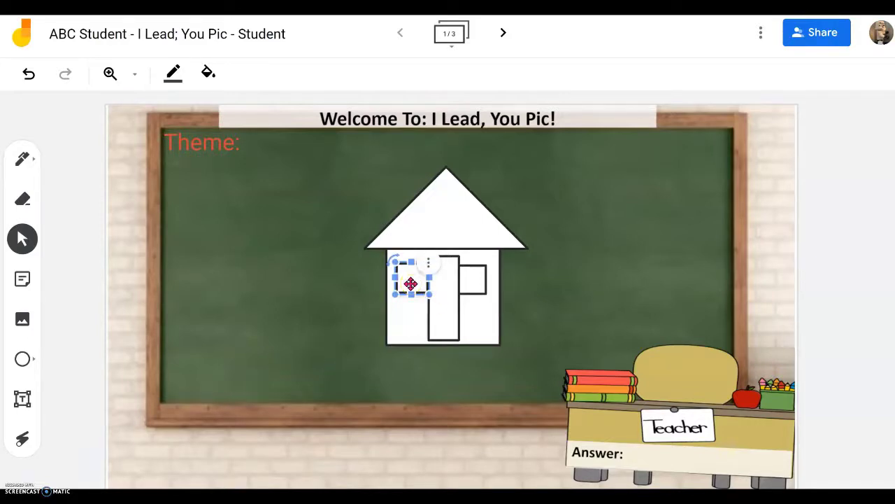
{"action": "left_click_drag", "start_coordinate": [412, 283], "coordinate": [407, 282]}
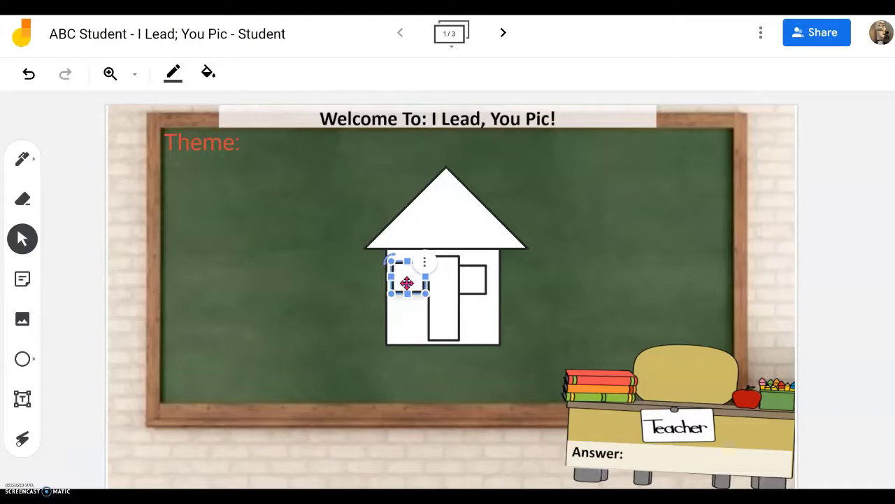
{"action": "left_click", "coordinate": [495, 327]}
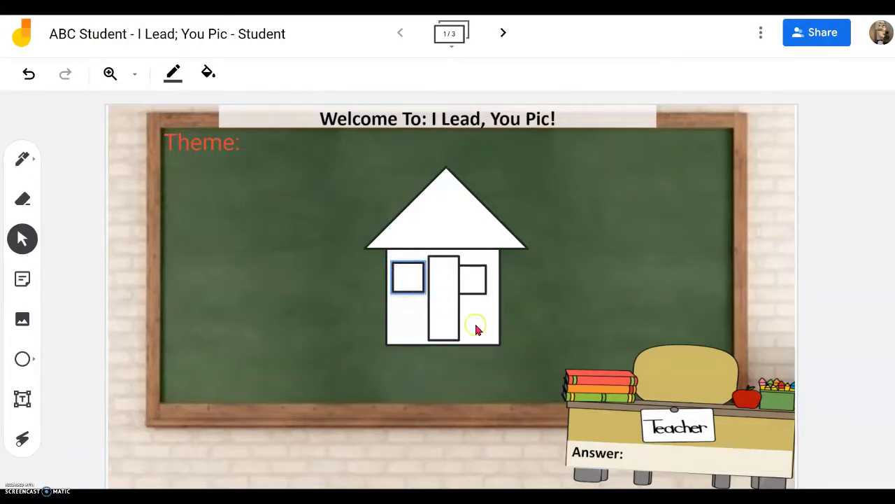
Step: Nudge the right window slightly right and the door into place, leaving nothing selected
{"action": "left_click", "coordinate": [477, 285]}
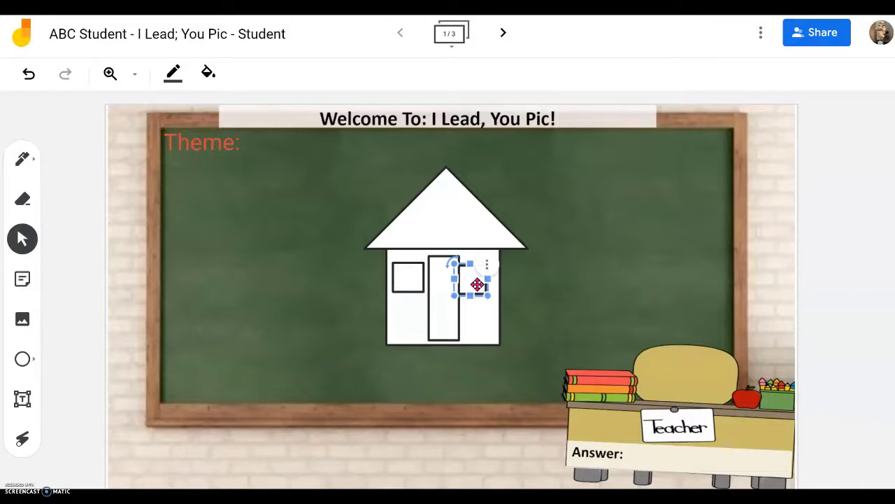
{"action": "left_click_drag", "start_coordinate": [476, 283], "coordinate": [483, 280]}
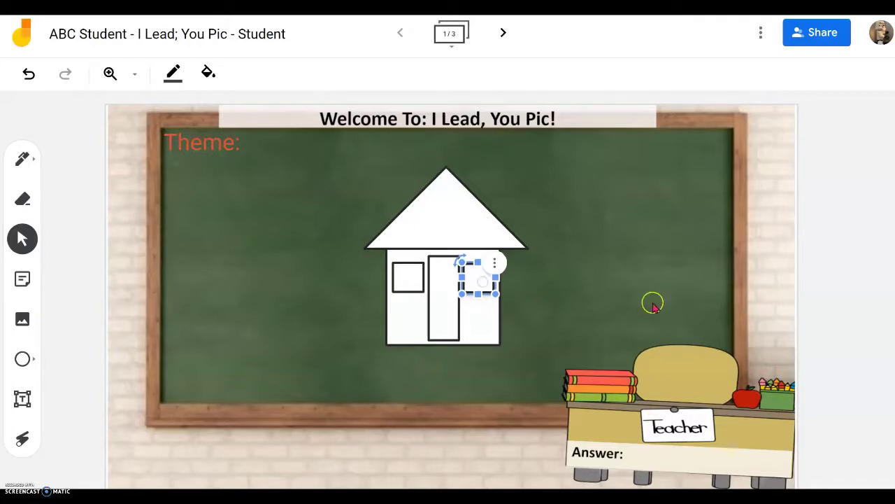
{"action": "left_click", "coordinate": [626, 302]}
{"action": "left_click", "coordinate": [445, 317]}
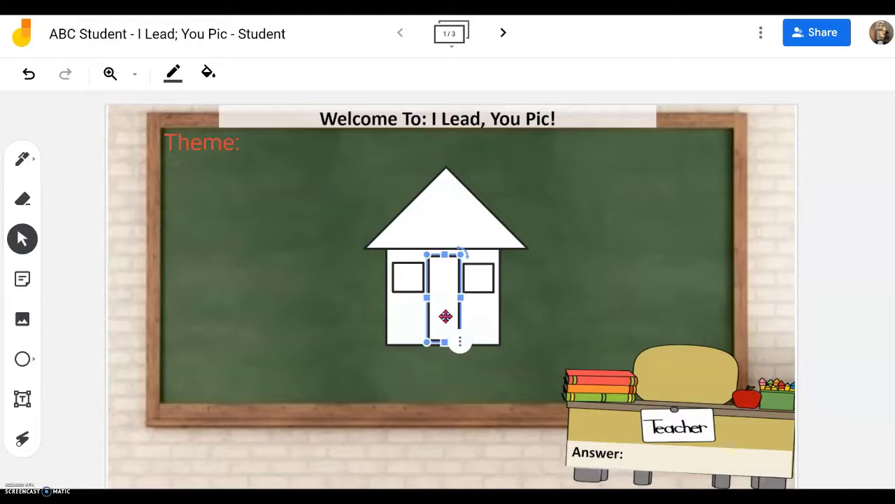
{"action": "left_click_drag", "start_coordinate": [446, 316], "coordinate": [446, 315]}
{"action": "left_click", "coordinate": [589, 304]}
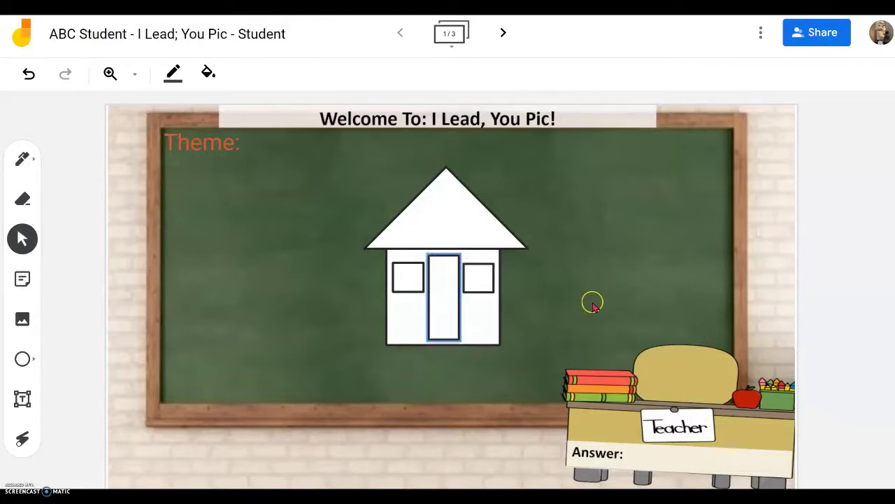
{"action": "left_click", "coordinate": [263, 353]}
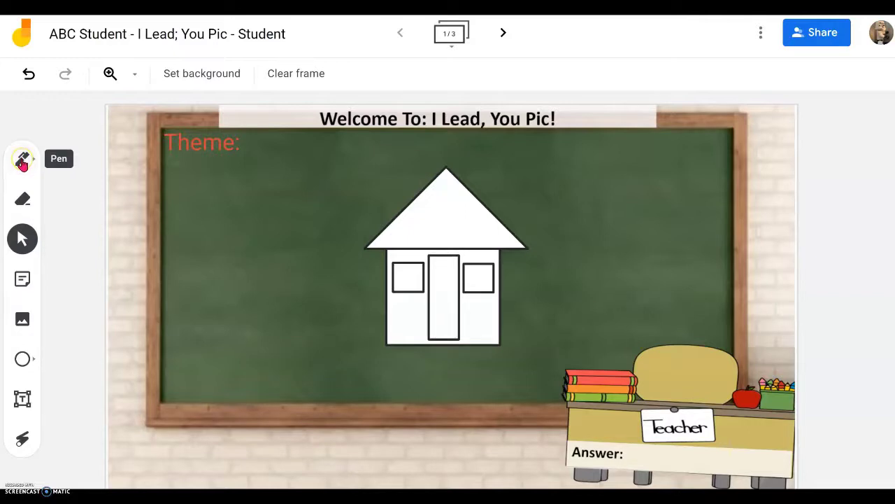
Step: Draw a black marker dot on the door as its doorknob
{"action": "left_click", "coordinate": [22, 161]}
{"action": "left_click", "coordinate": [24, 161]}
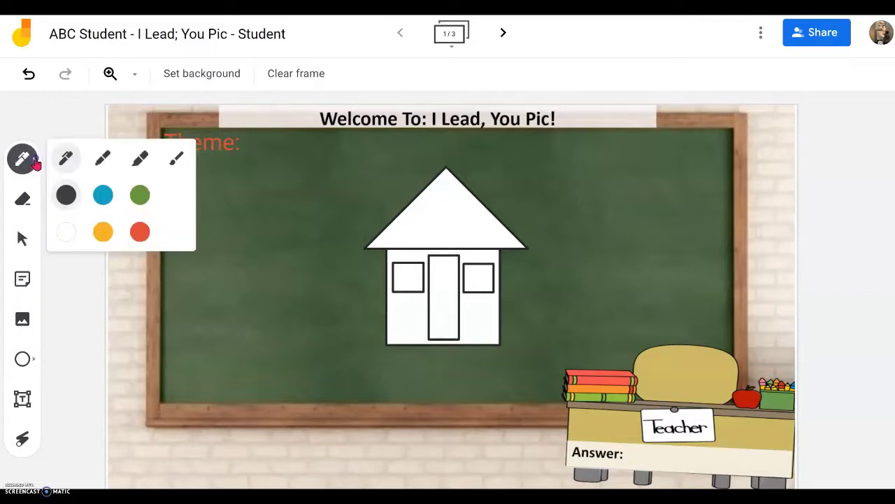
{"action": "left_click", "coordinate": [103, 161]}
{"action": "left_click", "coordinate": [63, 199]}
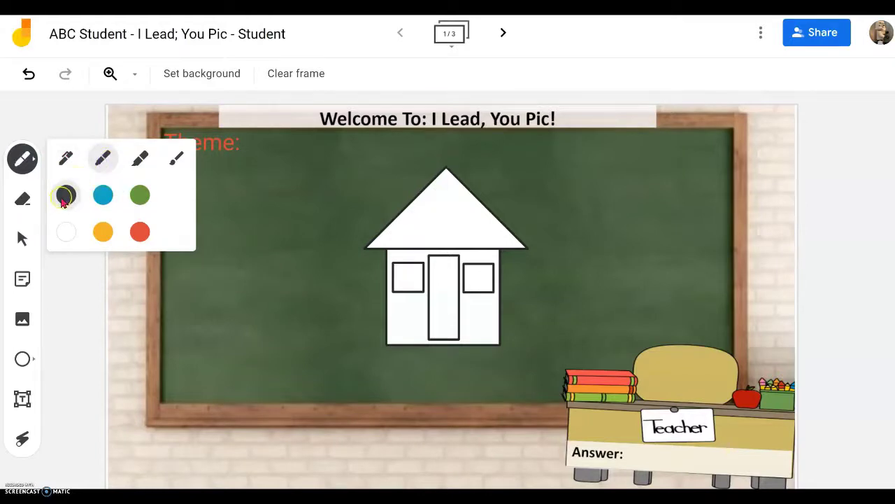
{"action": "left_click", "coordinate": [436, 295]}
{"action": "left_click", "coordinate": [436, 296]}
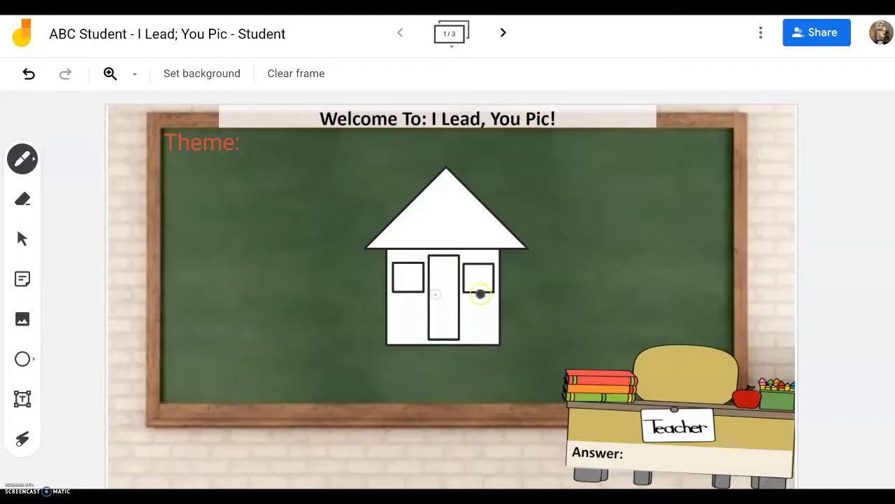
{"action": "left_click", "coordinate": [435, 294]}
{"action": "left_click", "coordinate": [666, 279]}
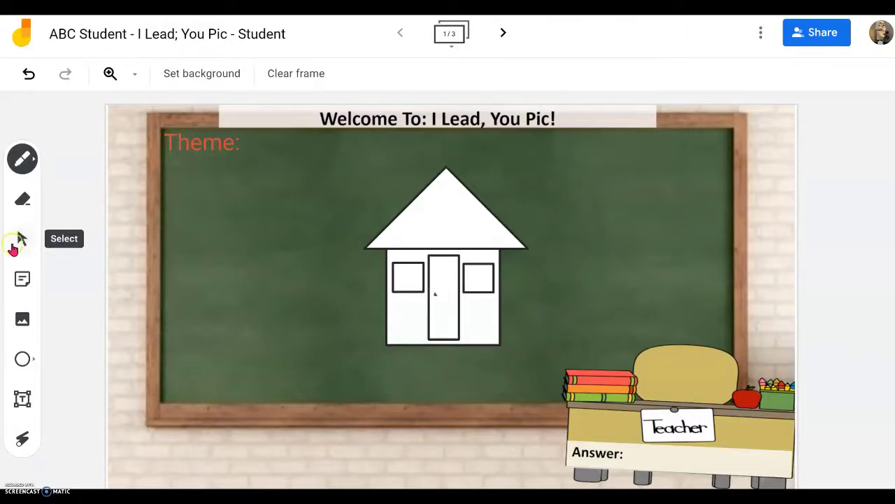
Step: Enlarge the house's body rectangle and shift it slightly left
{"action": "left_click", "coordinate": [21, 239]}
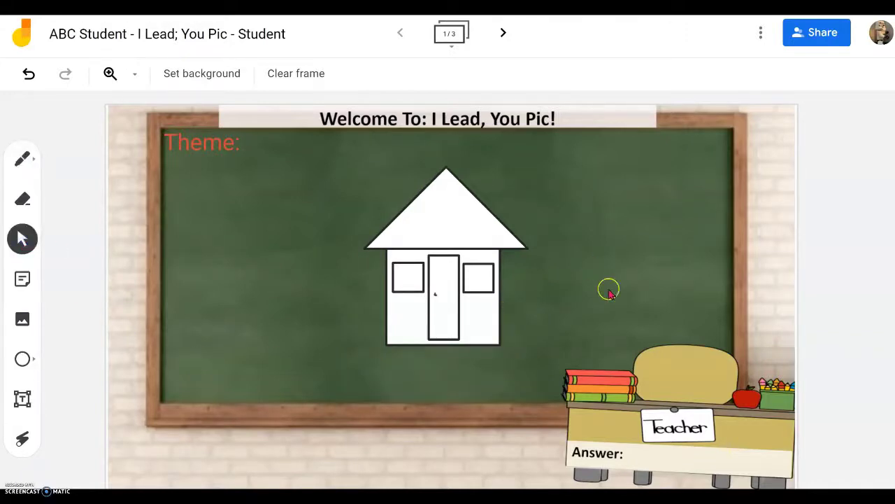
{"action": "left_click", "coordinate": [493, 327]}
{"action": "left_click", "coordinate": [505, 352]}
{"action": "left_click", "coordinate": [503, 347]}
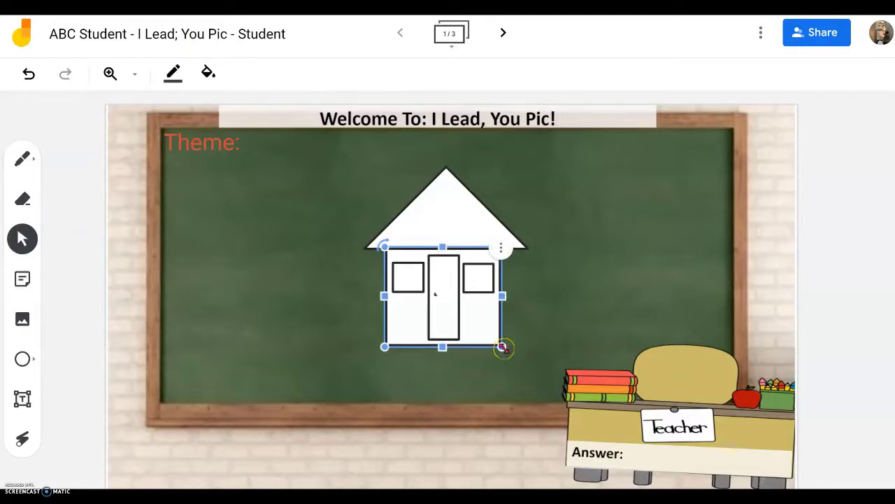
{"action": "left_click_drag", "start_coordinate": [503, 347], "coordinate": [523, 364]}
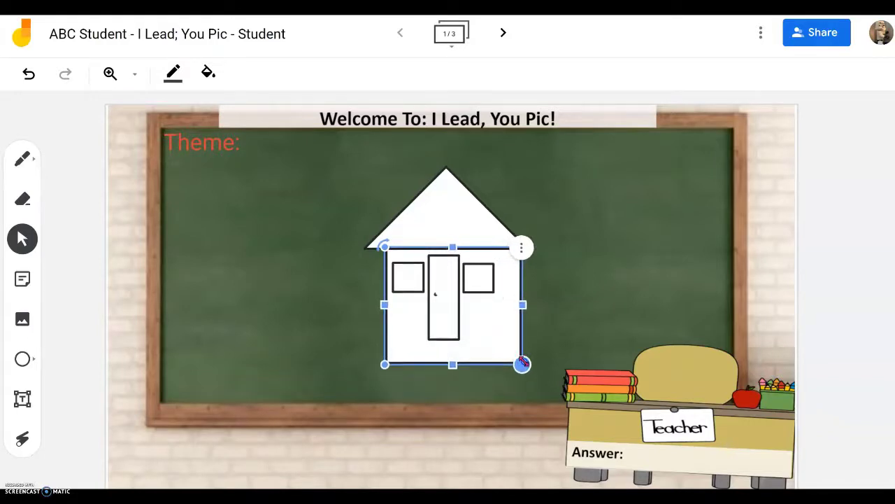
{"action": "left_click_drag", "start_coordinate": [506, 332], "coordinate": [495, 327]}
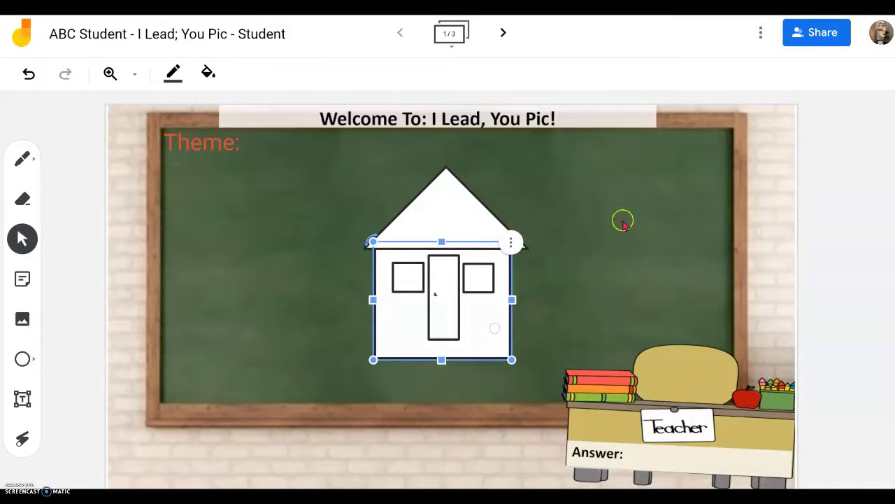
Step: Enlarge the roof triangle and settle it back on top of the enlarged body
{"action": "left_click", "coordinate": [456, 202]}
{"action": "mouse_move", "coordinate": [469, 213]}
{"action": "left_mouse_down"}
{"action": "mouse_move", "coordinate": [465, 201]}
{"action": "mouse_move", "coordinate": [457, 205]}
{"action": "left_mouse_up"}
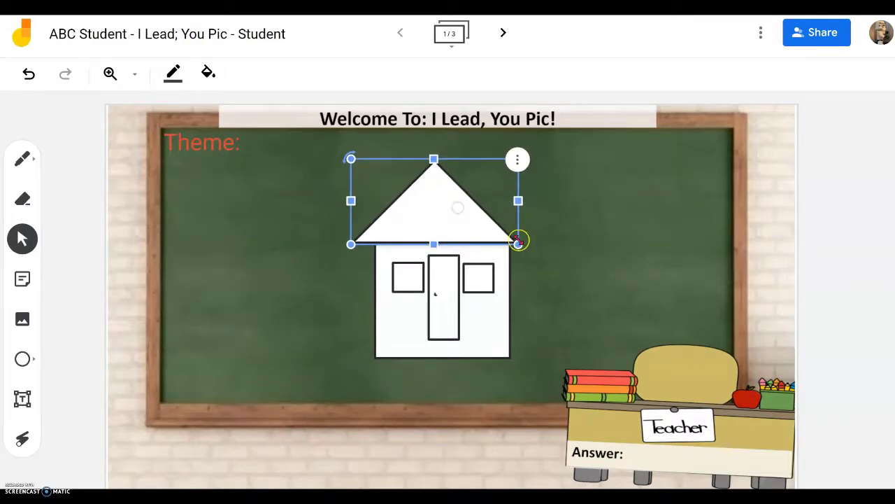
{"action": "left_click_drag", "start_coordinate": [517, 243], "coordinate": [542, 257]}
{"action": "left_click_drag", "start_coordinate": [479, 229], "coordinate": [478, 216]}
{"action": "left_click", "coordinate": [580, 226]}
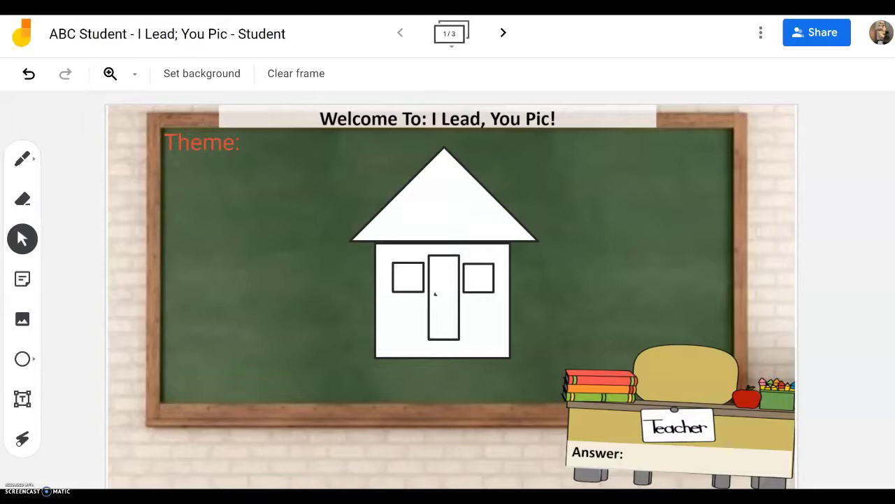
{"action": "key", "text": "alt+Tab"}
{"action": "left_click", "coordinate": [826, 225]}
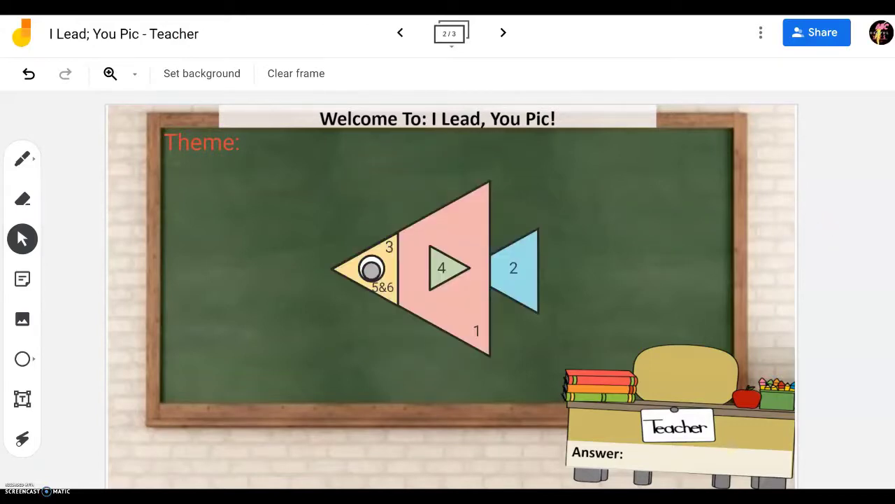
Step: Return to the student board and advance to frame 2 with the loose shapes
{"action": "key", "text": "alt+Tab"}
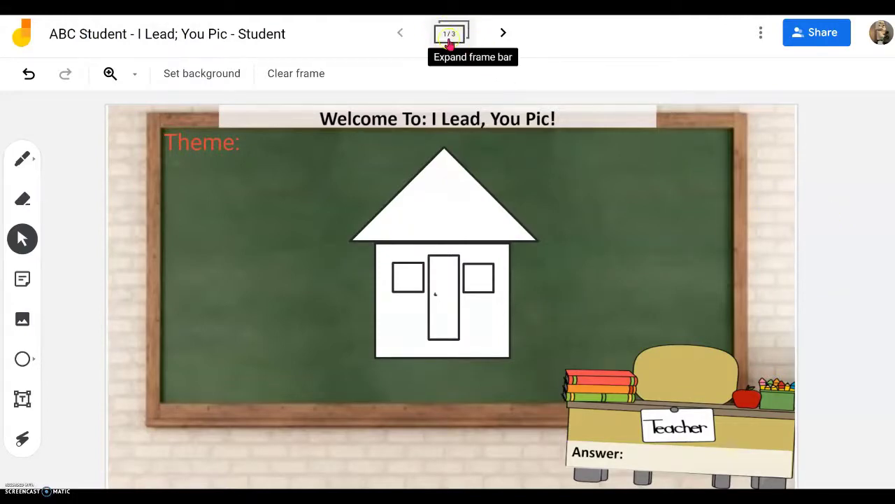
{"action": "left_click", "coordinate": [504, 34]}
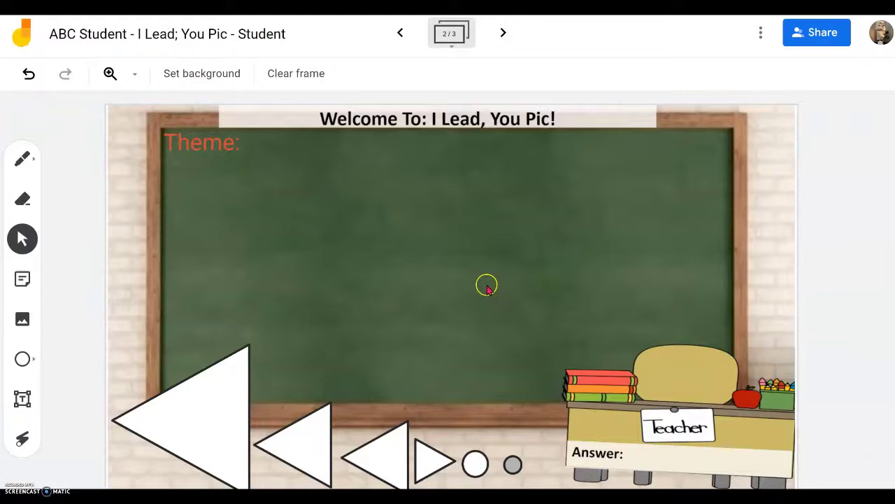
Step: Move the largest triangle to the board centre and fill it pink
{"action": "left_click", "coordinate": [215, 422]}
{"action": "left_click_drag", "start_coordinate": [215, 420], "coordinate": [441, 261]}
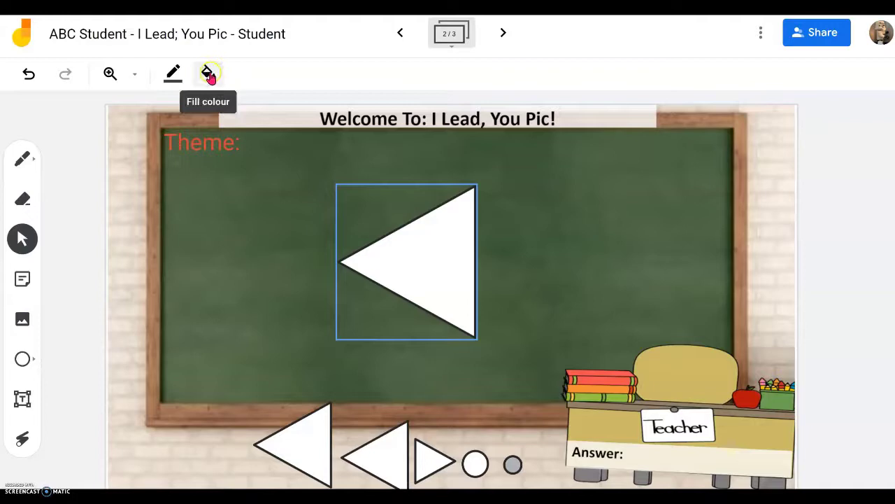
{"action": "left_click", "coordinate": [209, 75]}
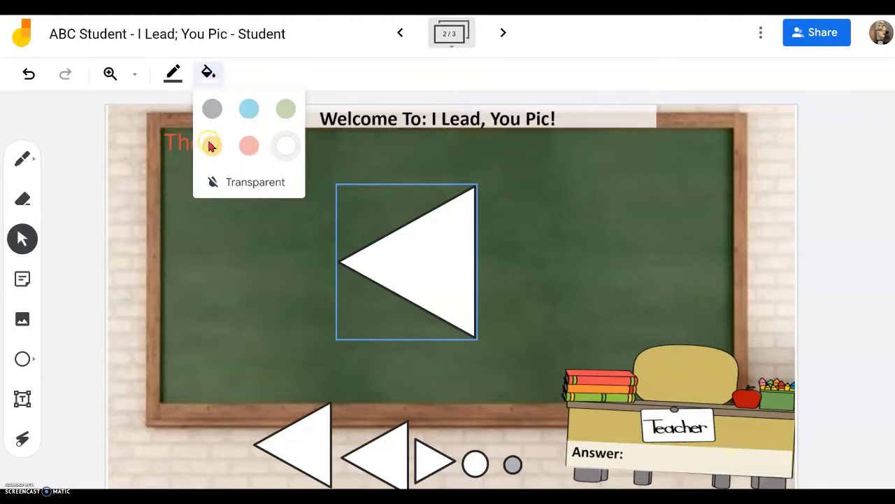
{"action": "left_click", "coordinate": [209, 74]}
{"action": "left_click", "coordinate": [208, 74]}
{"action": "left_click", "coordinate": [249, 145]}
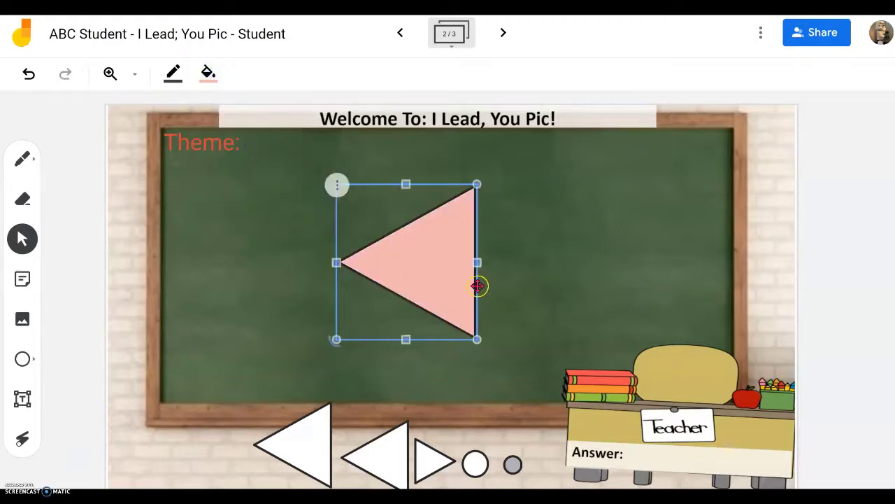
Step: Set a smaller triangle against the pink triangle's right side and fill it light green
{"action": "left_click", "coordinate": [301, 445]}
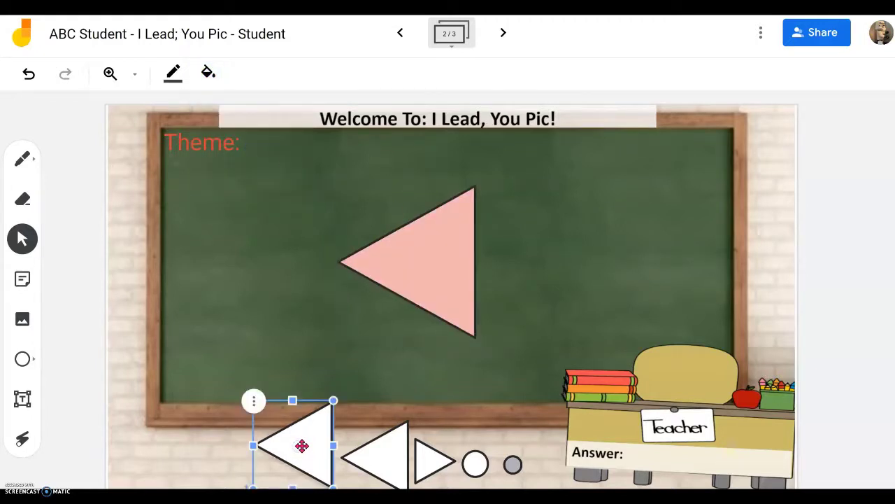
{"action": "left_click_drag", "start_coordinate": [304, 443], "coordinate": [495, 267]}
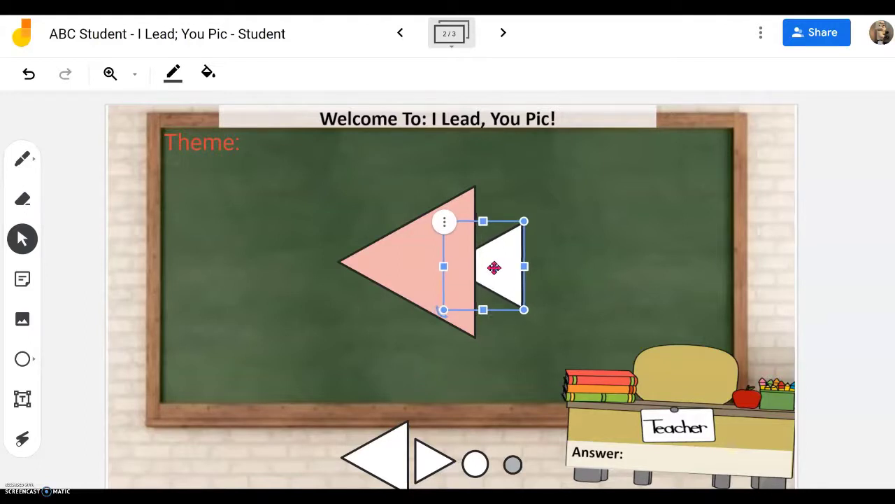
{"action": "left_click_drag", "start_coordinate": [494, 267], "coordinate": [496, 260]}
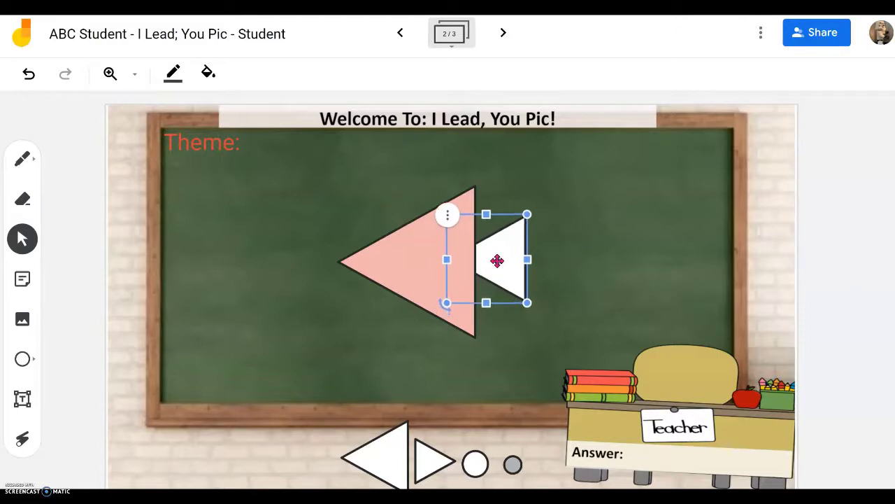
{"action": "left_click", "coordinate": [680, 240]}
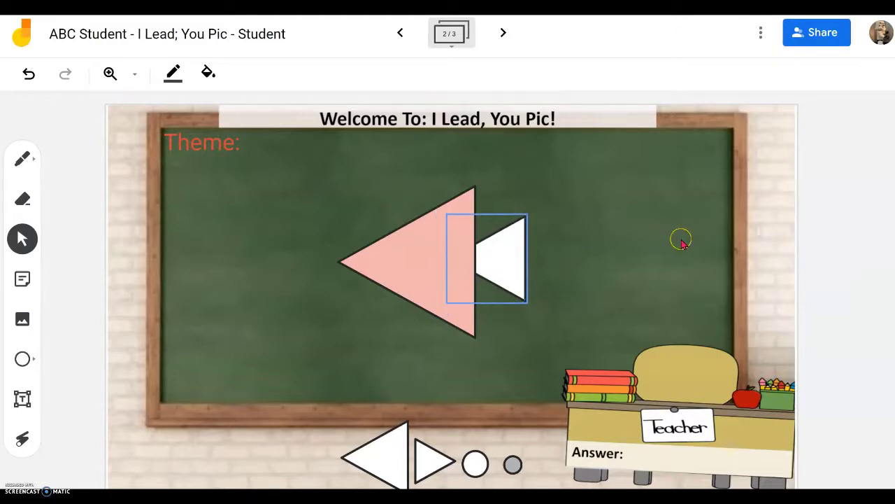
{"action": "left_click", "coordinate": [209, 74]}
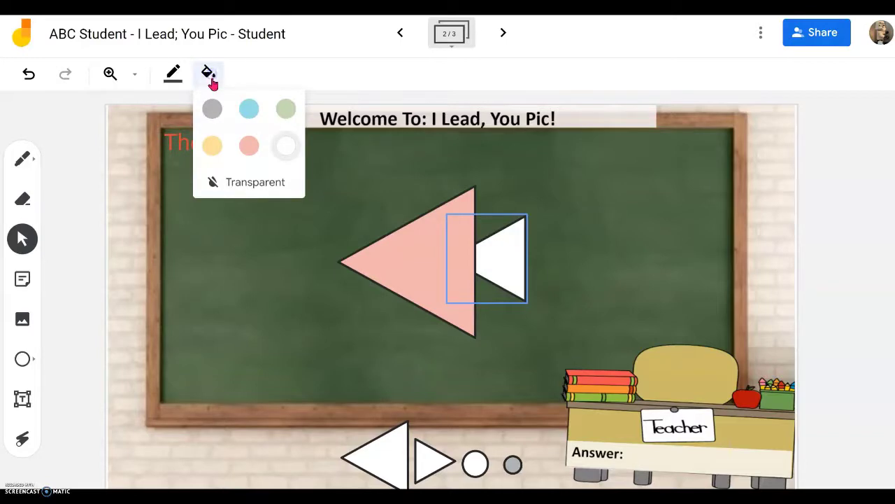
{"action": "left_click", "coordinate": [287, 111]}
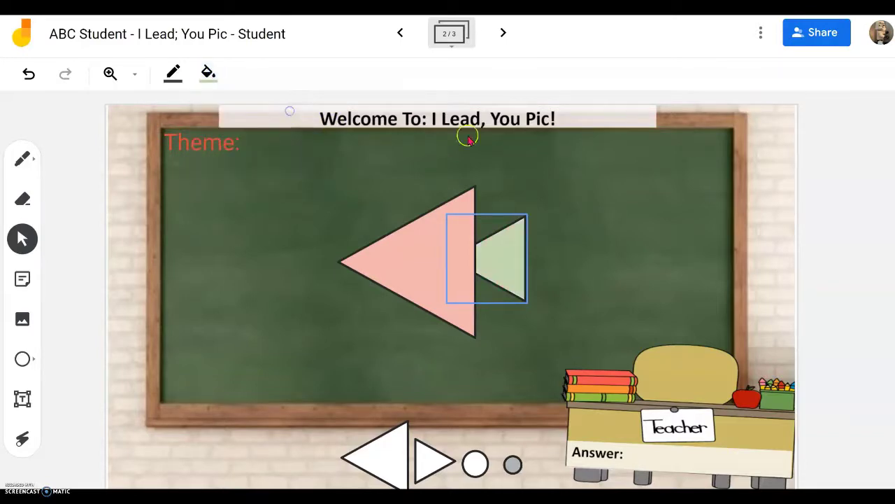
{"action": "left_click", "coordinate": [390, 461]}
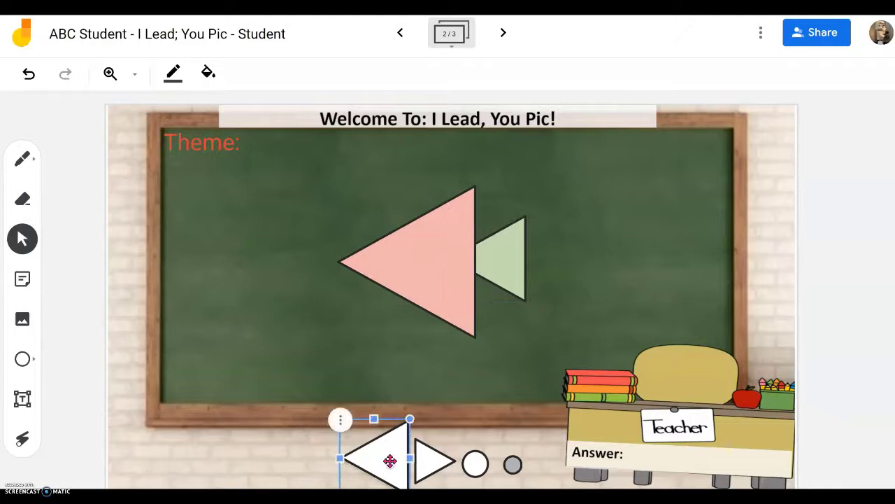
Step: Place a white triangle against the pink triangle's left side as the fish's head
{"action": "left_click_drag", "start_coordinate": [390, 462], "coordinate": [389, 264]}
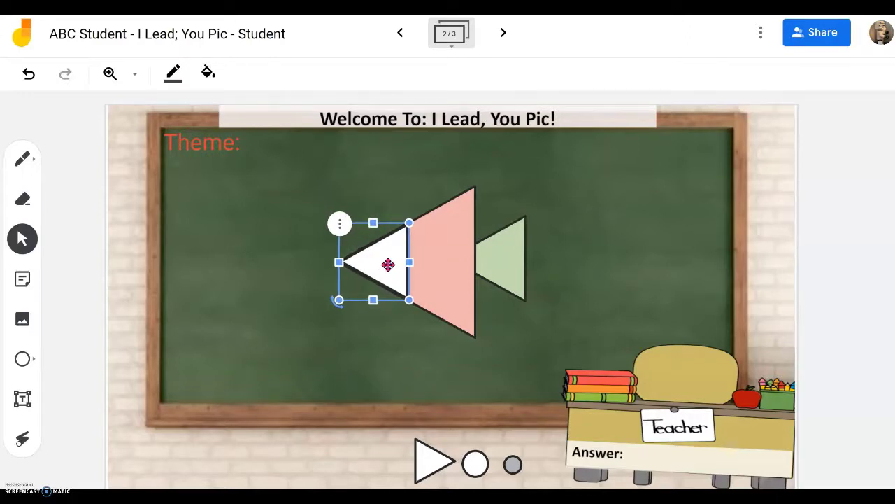
{"action": "left_click", "coordinate": [583, 242]}
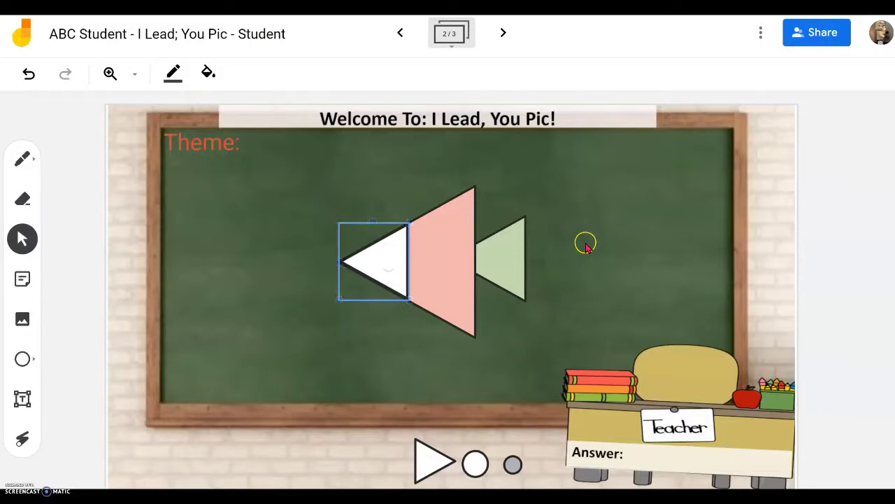
{"action": "left_click", "coordinate": [210, 77]}
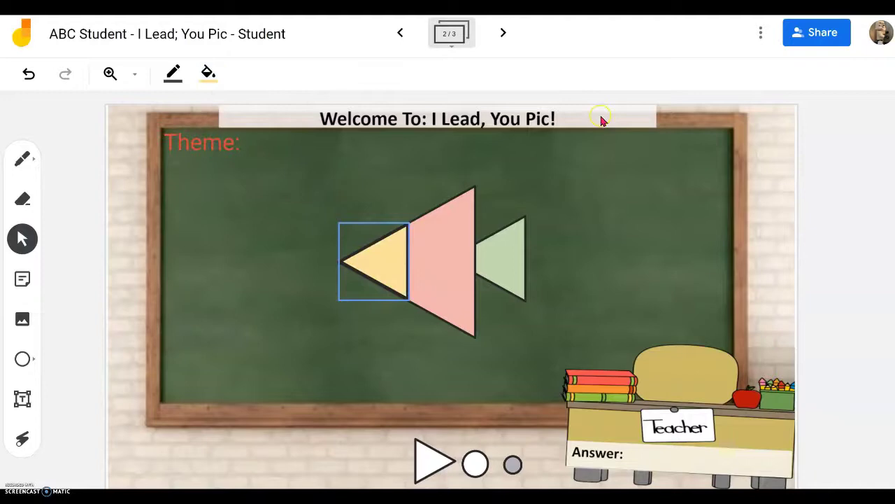
Step: Put a small triangle in the pink body's middle, fill it blue, and bring up the white circle
{"action": "left_click", "coordinate": [424, 460]}
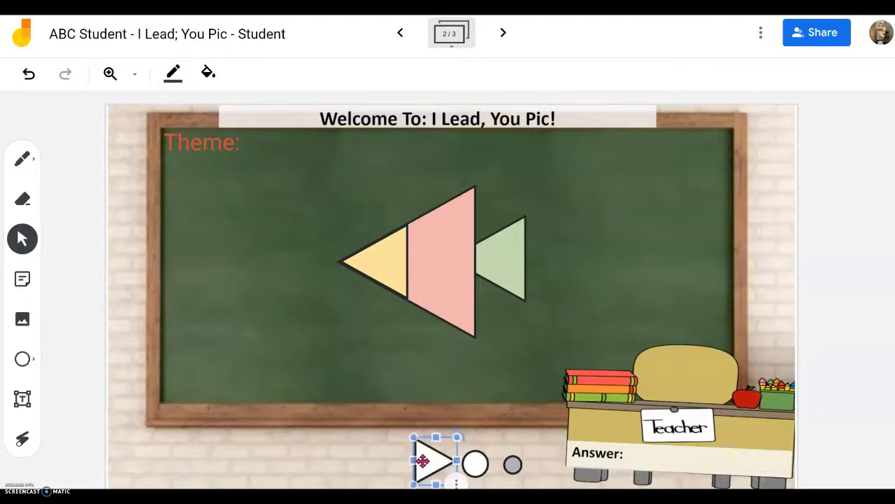
{"action": "left_click_drag", "start_coordinate": [430, 462], "coordinate": [438, 262]}
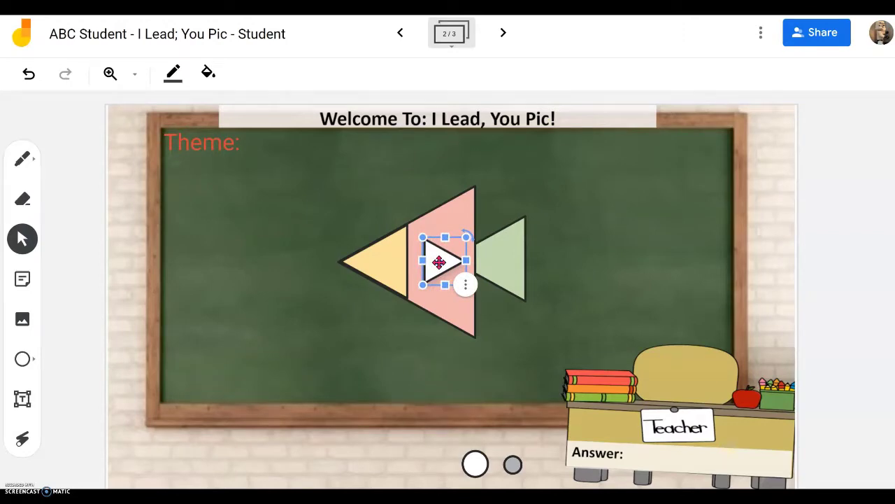
{"action": "left_click_drag", "start_coordinate": [439, 261], "coordinate": [438, 262]}
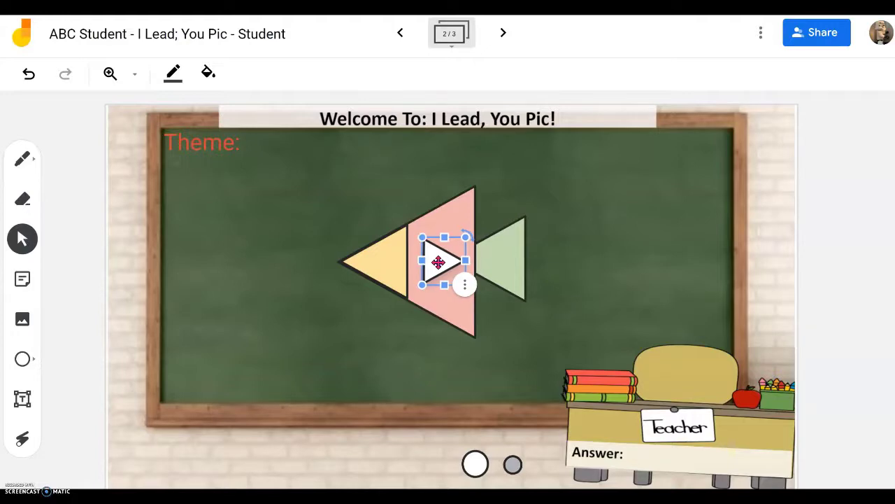
{"action": "left_click", "coordinate": [577, 250]}
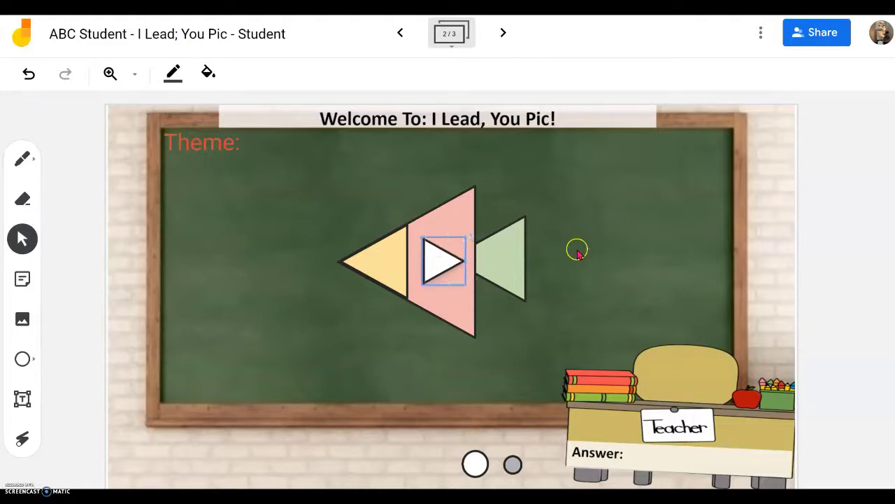
{"action": "left_click", "coordinate": [210, 74]}
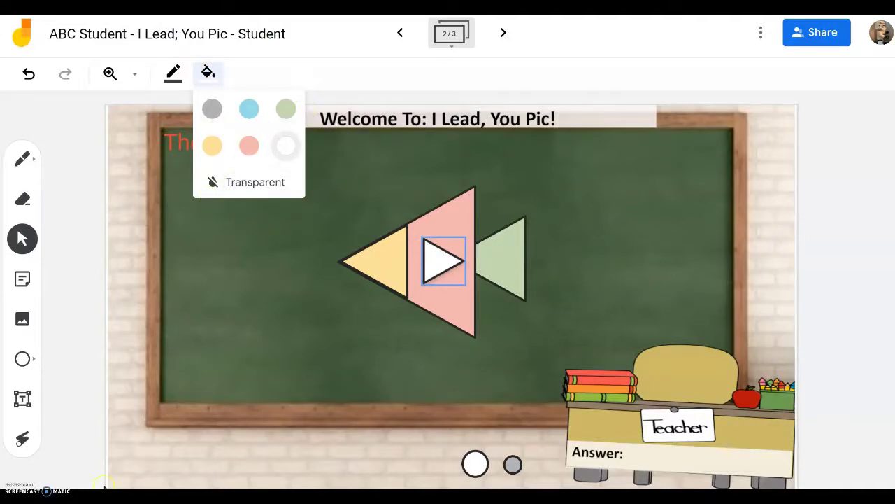
{"action": "left_click", "coordinate": [209, 72]}
{"action": "left_click", "coordinate": [208, 72]}
{"action": "left_click", "coordinate": [249, 109]}
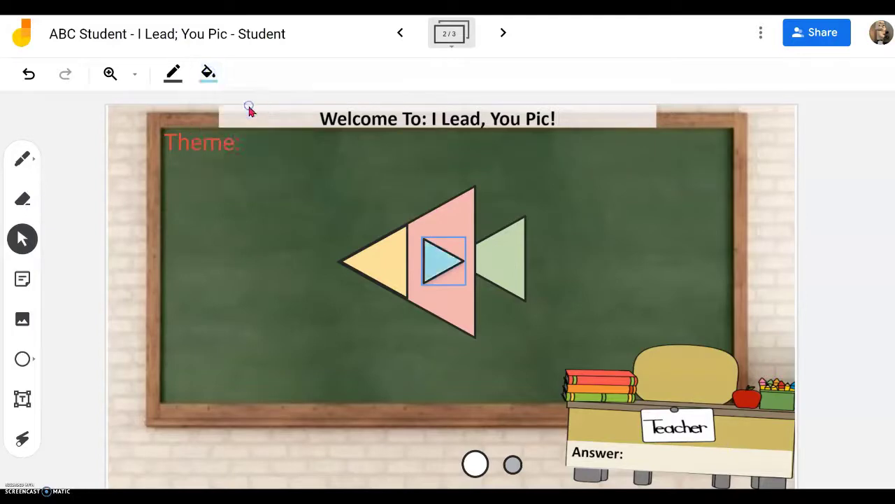
{"action": "left_click", "coordinate": [477, 465]}
{"action": "left_click_drag", "start_coordinate": [477, 465], "coordinate": [386, 265]}
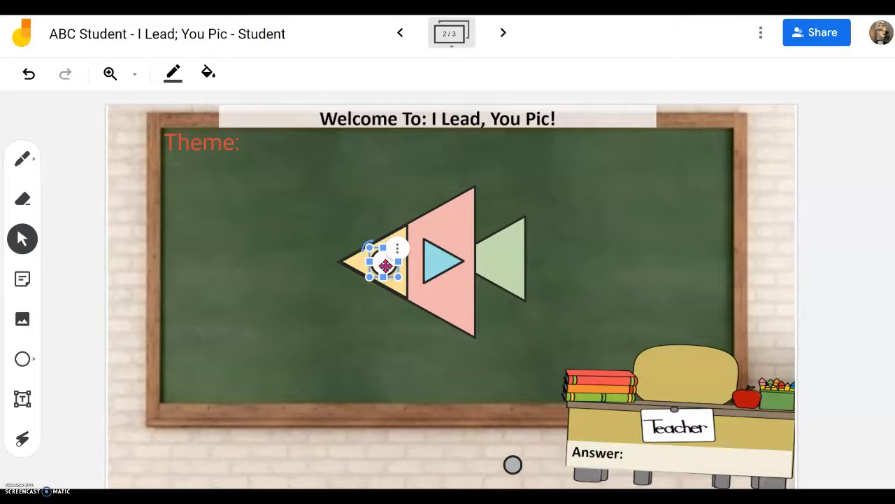
Step: Set the white circle on the yellow head and the small grey circle inside it as the eye
{"action": "left_click_drag", "start_coordinate": [386, 265], "coordinate": [380, 260]}
{"action": "left_click", "coordinate": [510, 360]}
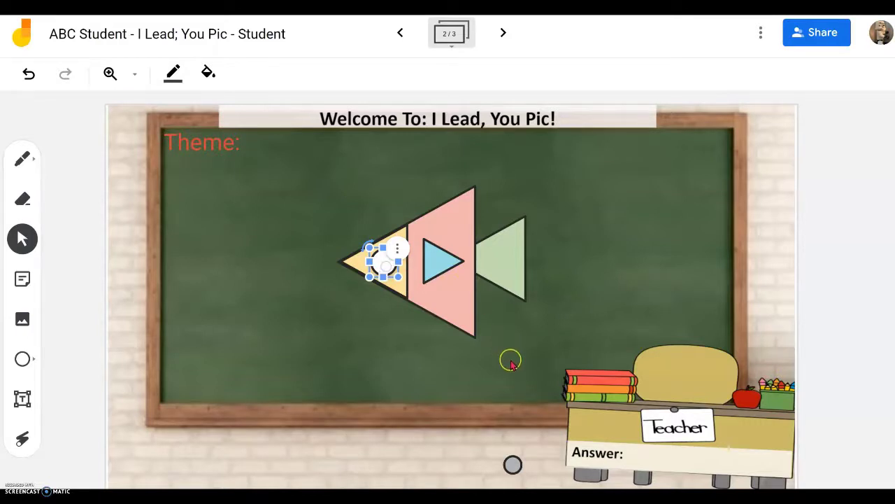
{"action": "left_click", "coordinate": [513, 464]}
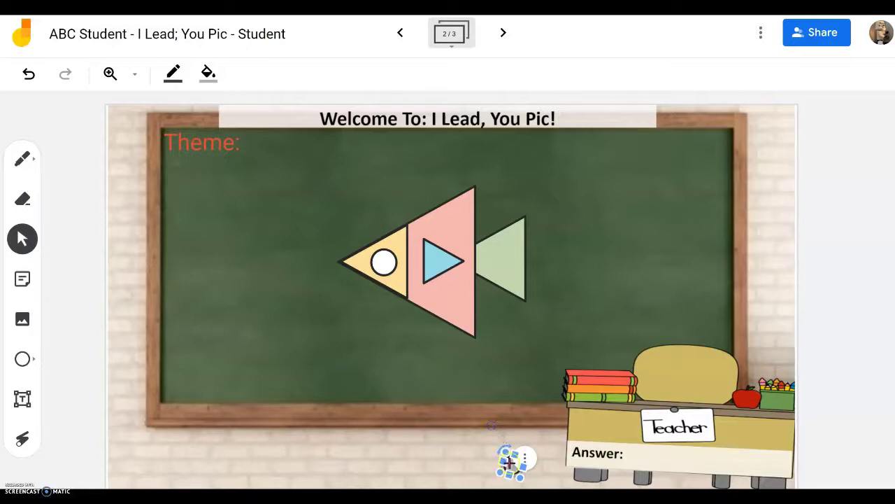
{"action": "left_click_drag", "start_coordinate": [514, 470], "coordinate": [387, 263]}
{"action": "left_click", "coordinate": [483, 295]}
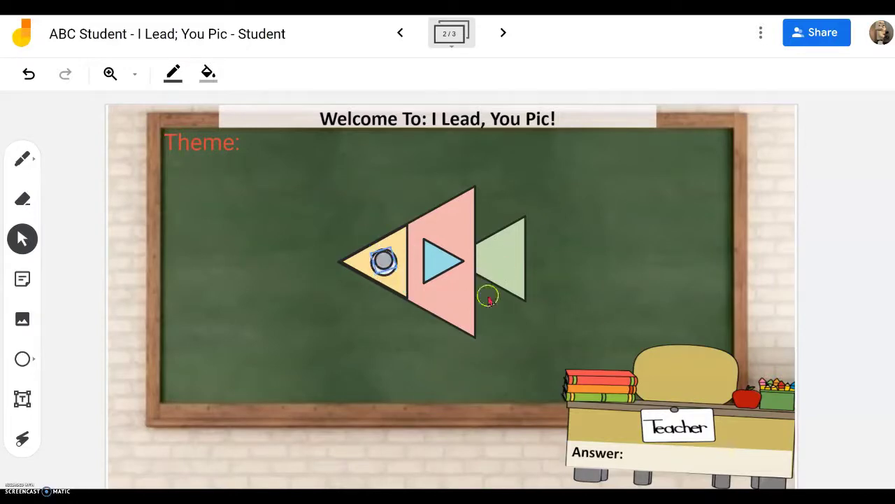
{"action": "left_click", "coordinate": [383, 376]}
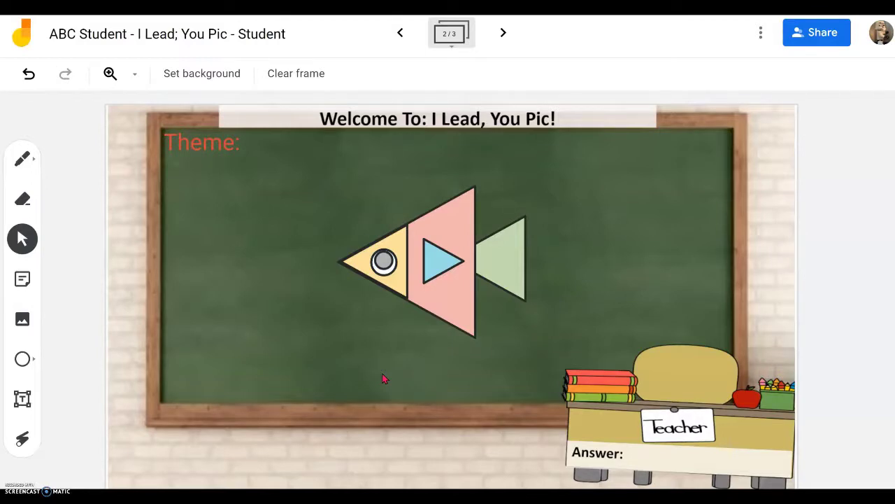
Step: Type 'Fish' into the Answer text box beside 'Answer:'
{"action": "left_click", "coordinate": [649, 459]}
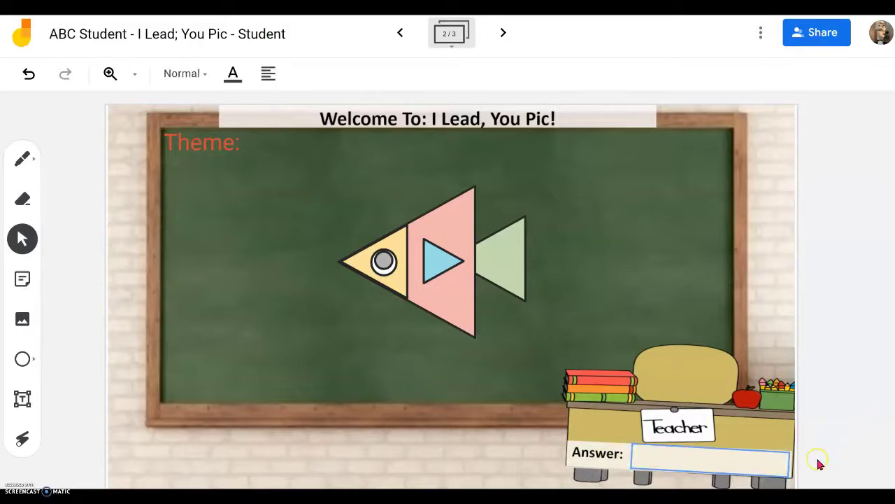
{"action": "left_click", "coordinate": [671, 458]}
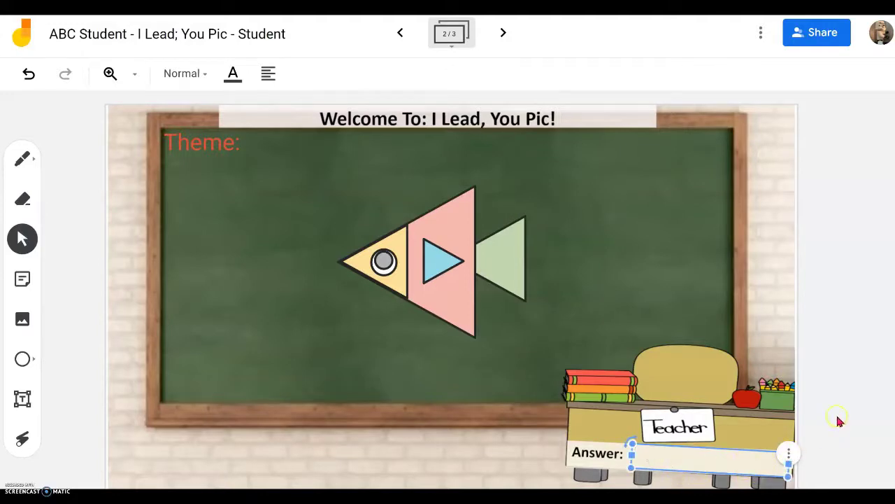
{"action": "left_click", "coordinate": [840, 421]}
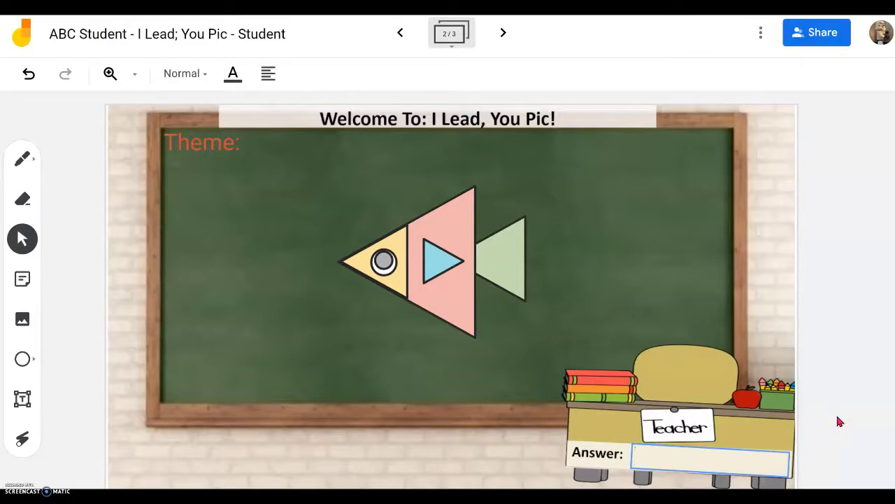
{"action": "type", "text": "Fish"}
{"action": "left_click", "coordinate": [690, 459]}
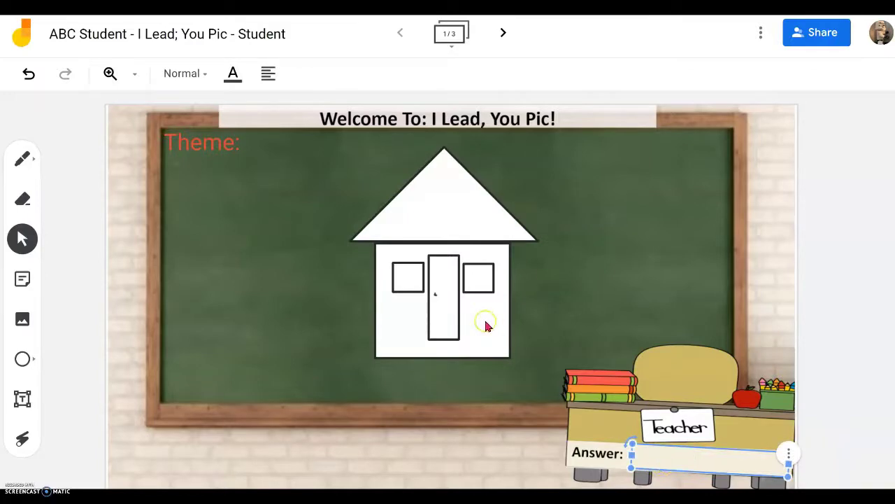
{"action": "key", "text": "Return"}
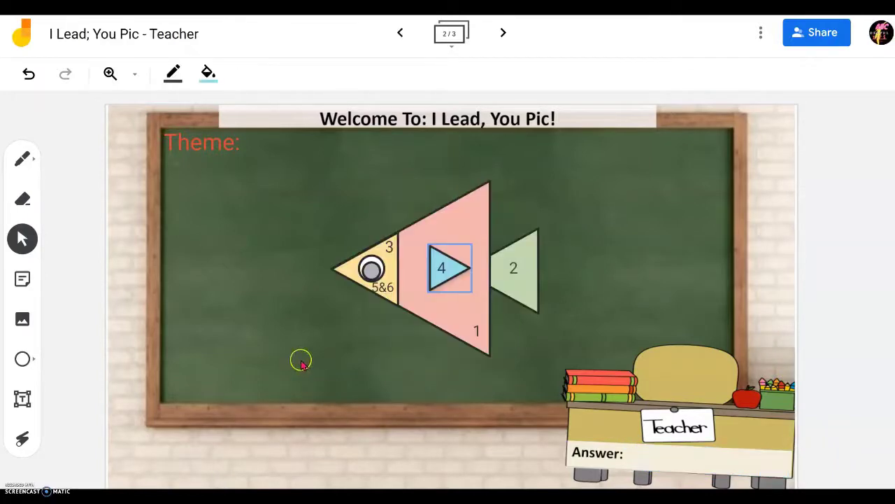
Step: Advance to the blank frame 3 of 3 and bring up the Circle tool's shape choices
{"action": "left_click", "coordinate": [503, 32]}
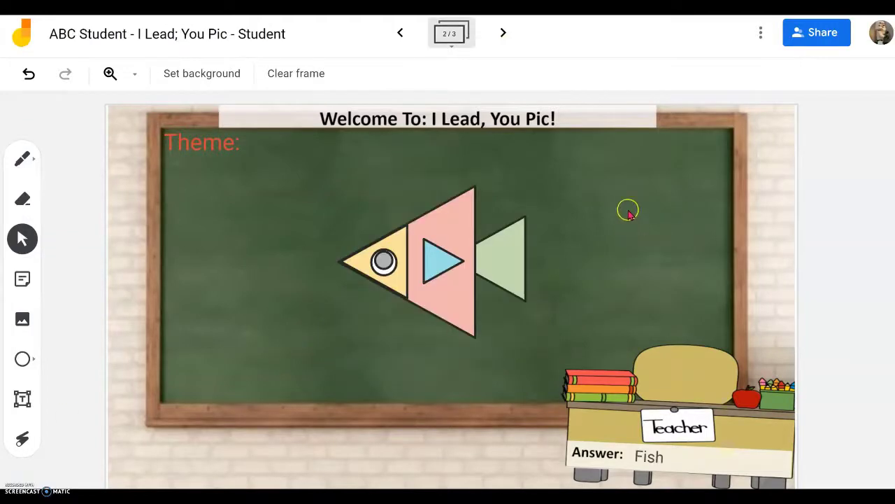
{"action": "left_click", "coordinate": [504, 35]}
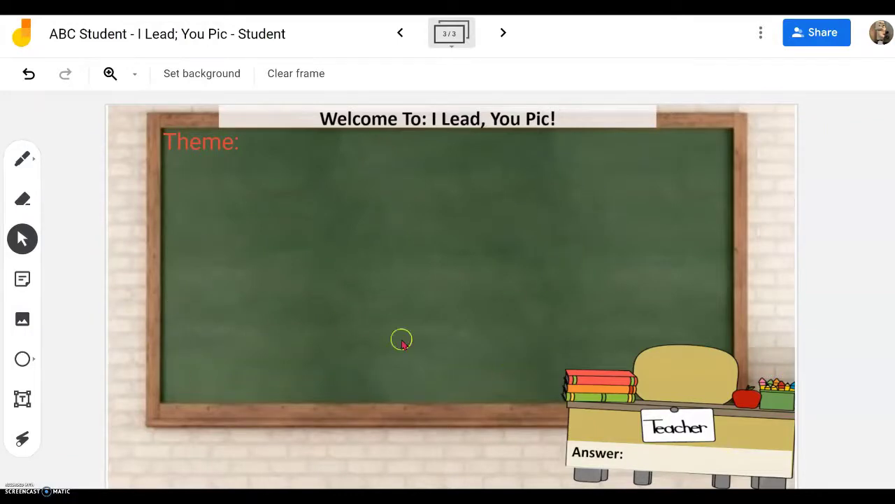
{"action": "left_click", "coordinate": [23, 359]}
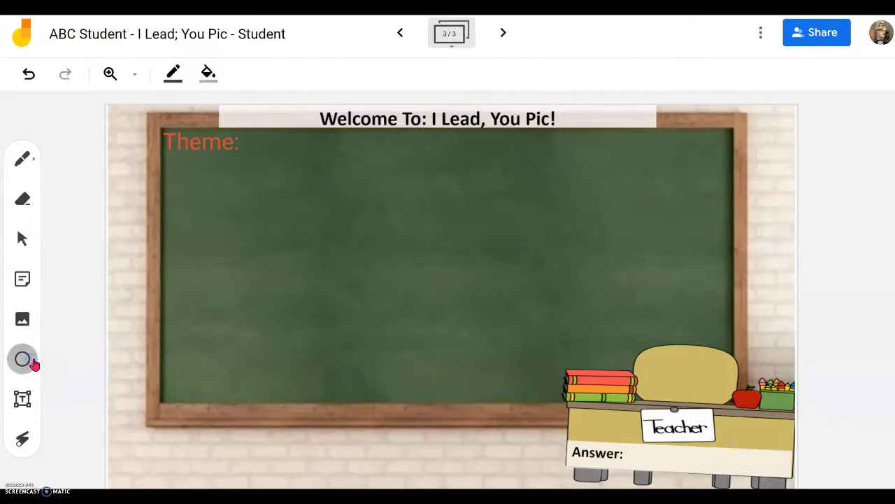
{"action": "left_click", "coordinate": [34, 363]}
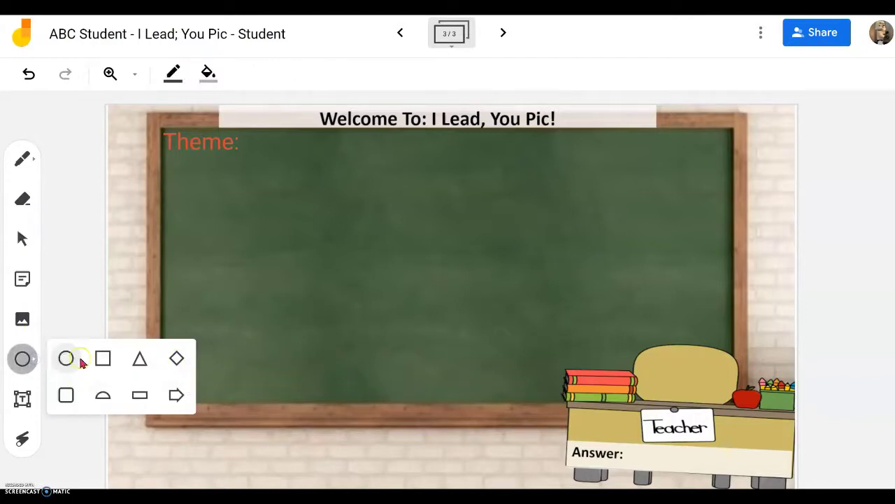